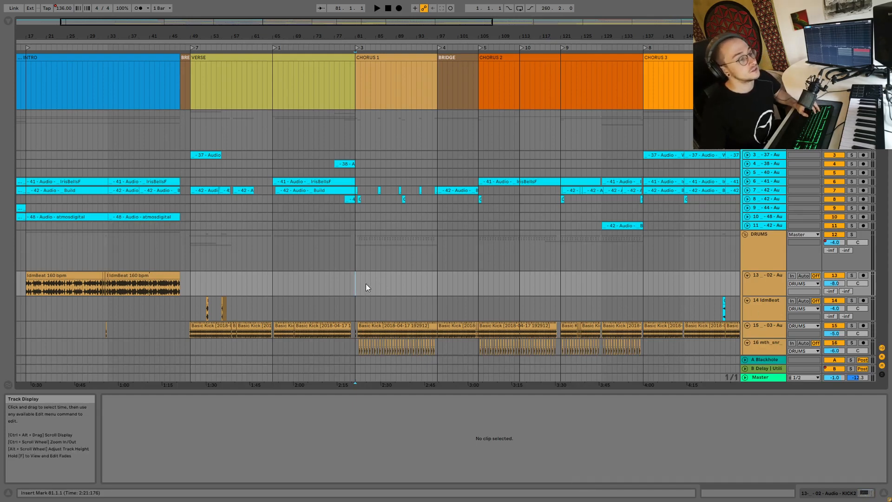
Duplicate the Chorus 1 time range, bars 81 to 97, across the whole arrangement.
drag(354, 288, 436, 288)
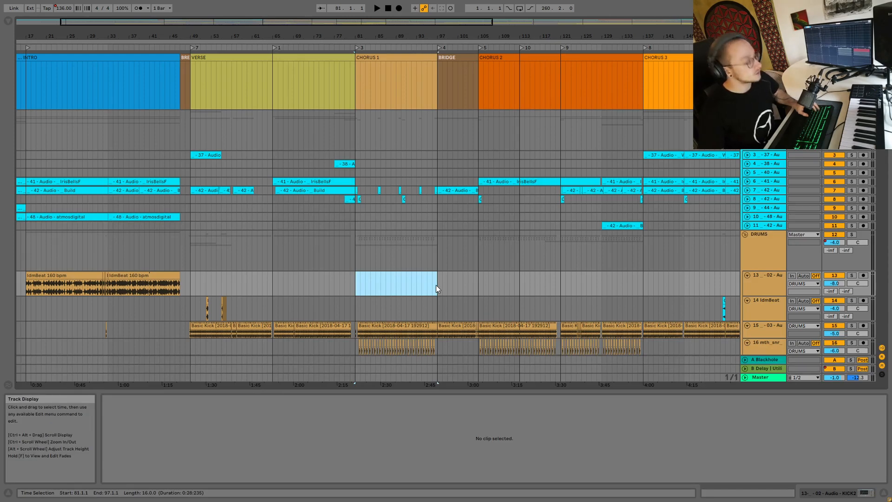
key(ctrl+shift+d)
scroll(422, 243, down, 3)
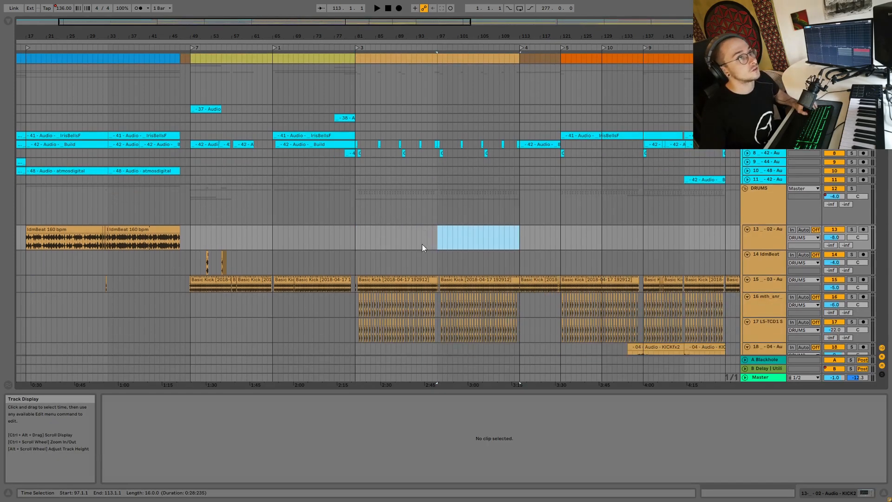
Clear the clips on all tracks below the section markers in bars 81 to 97.
scroll(436, 100, up, 2)
drag(436, 99, 353, 448)
key(Delete)
scroll(367, 256, down, 2)
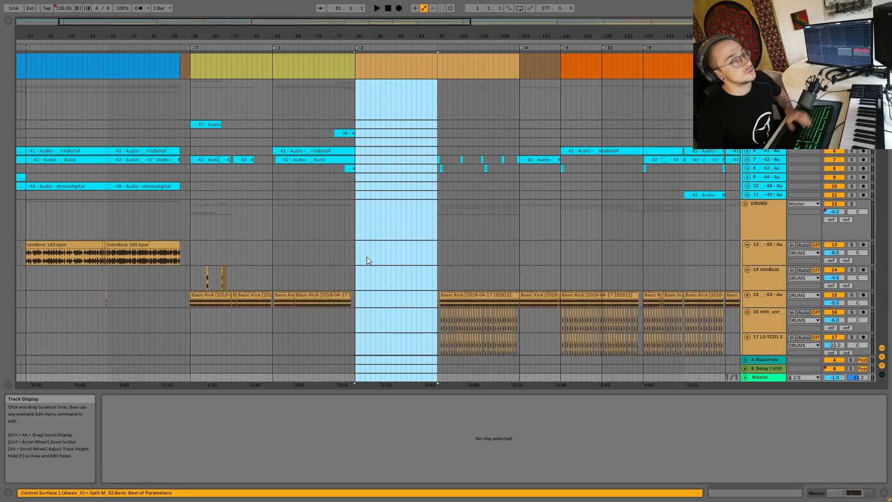
Play the arrangement from bar 102 and look over the drum and percussion tracks in the duplicated chorus.
click(463, 237)
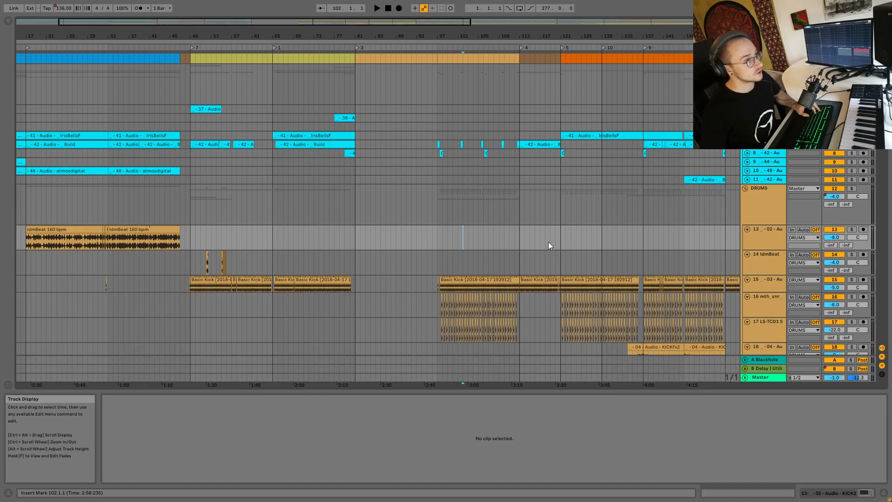
key(space)
scroll(547, 241, down, 5)
scroll(544, 242, down, 1)
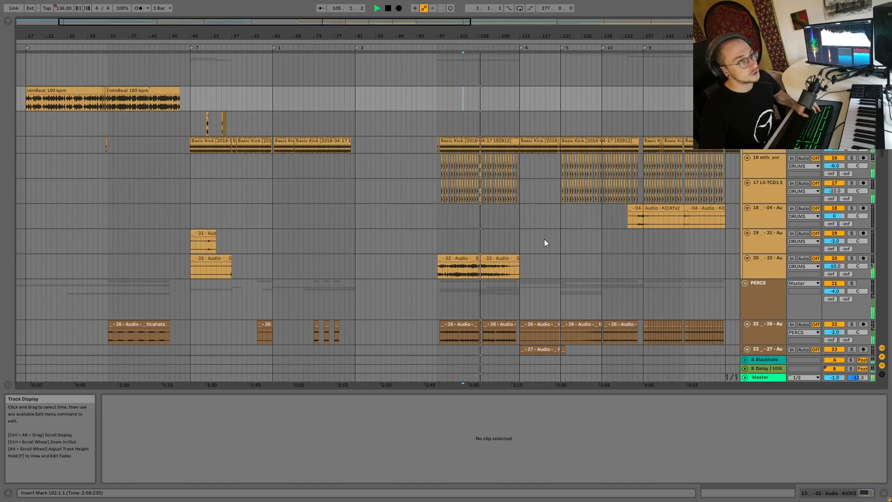
scroll(541, 239, up, 9)
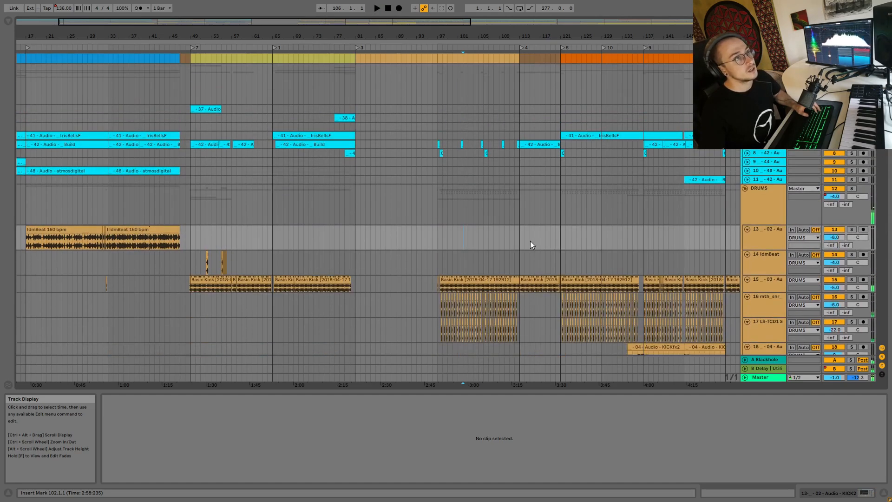
scroll(530, 244, up, 2)
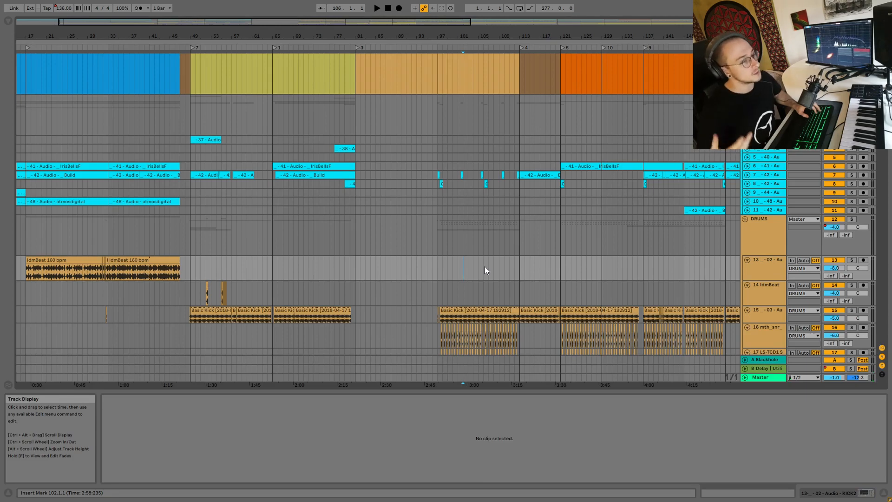
Copy the Basic Kick clip to bar 81 on track 15 and extend it to fill bars 81 to 97.
click(456, 309)
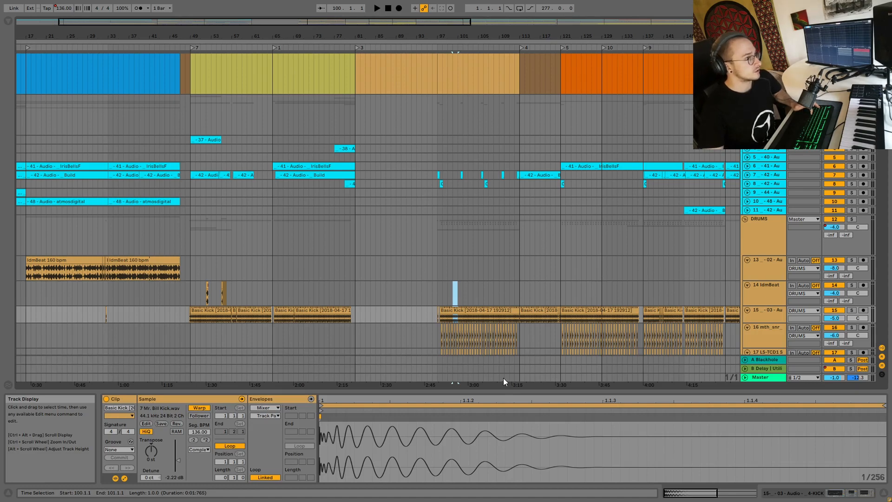
scroll(462, 286, down, 1)
click(357, 300)
key(ctrl+v)
drag(358, 300, 438, 301)
Extend the Kicknbass clip on track 31 back from bar 97 to bar 81.
scroll(428, 302, down, 4)
scroll(428, 302, down, 20)
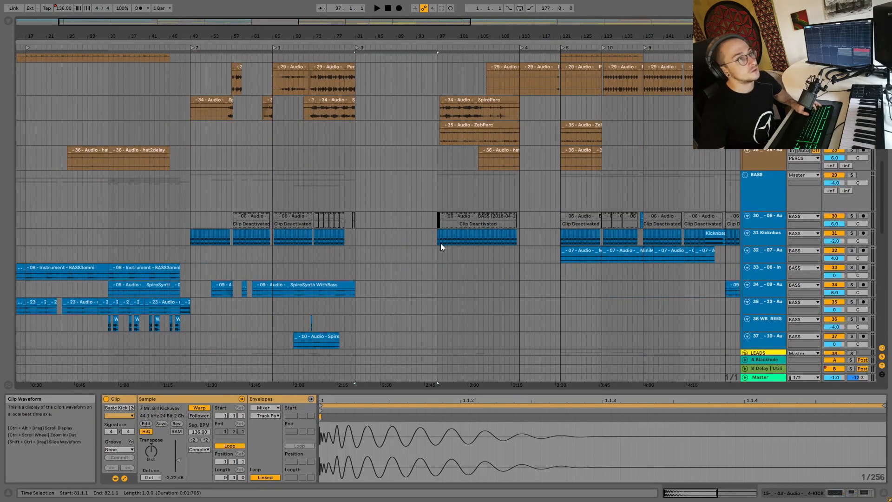
drag(470, 241, 515, 243)
drag(439, 237, 356, 237)
click(347, 237)
Play the transition from bar 77 towards the new section at bar 81.
scroll(356, 238, up, 5)
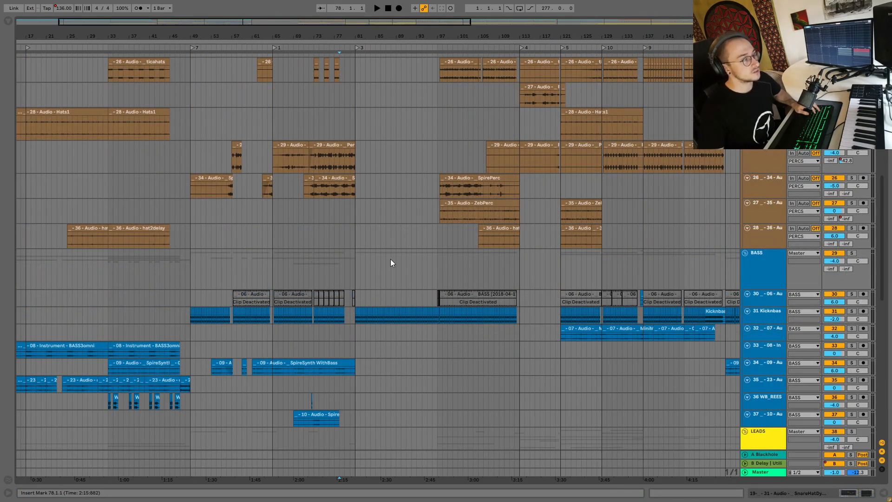
scroll(381, 258, up, 2)
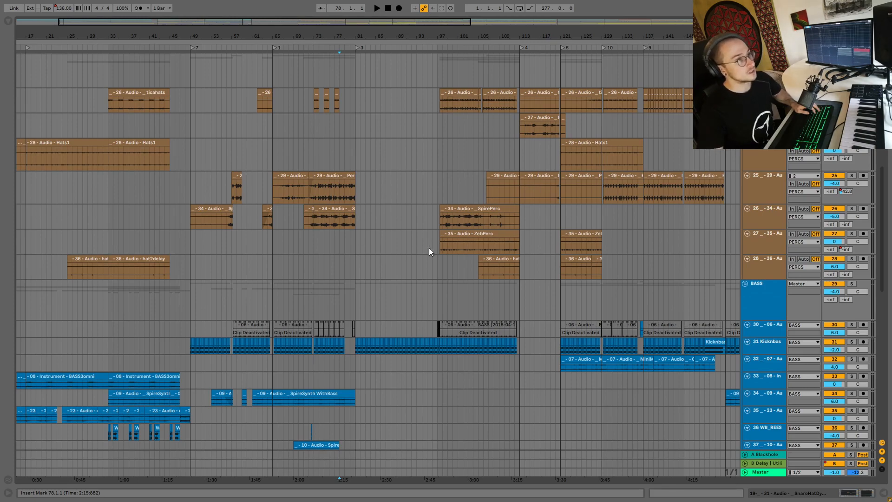
scroll(428, 247, up, 3)
click(335, 210)
key(space)
drag(399, 36, 408, 74)
scroll(305, 266, up, 18)
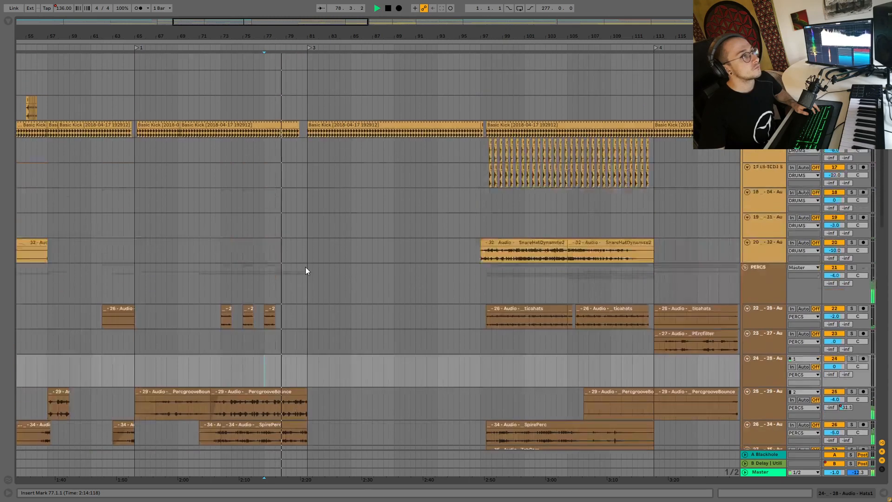
Copy the snare clips on tracks 16 and 17 from bars 97 to 113 into the section starting at bar 81.
drag(488, 272, 655, 302)
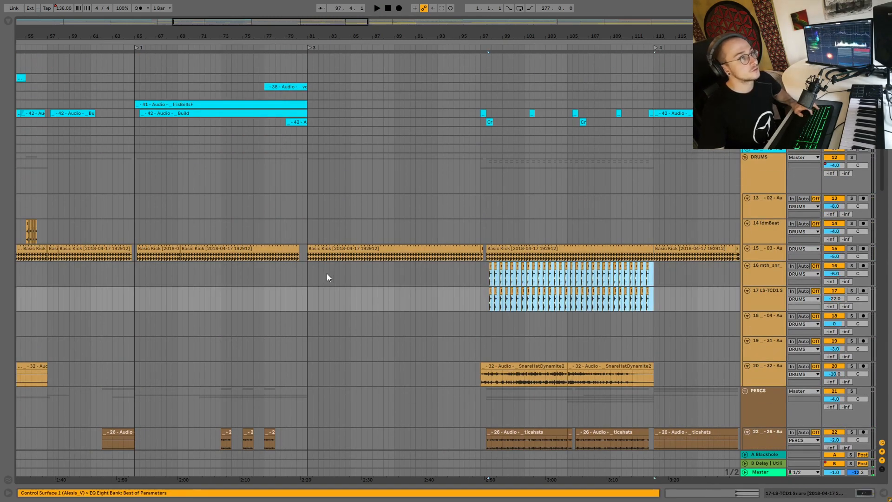
click(311, 272)
drag(351, 26, 277, 260)
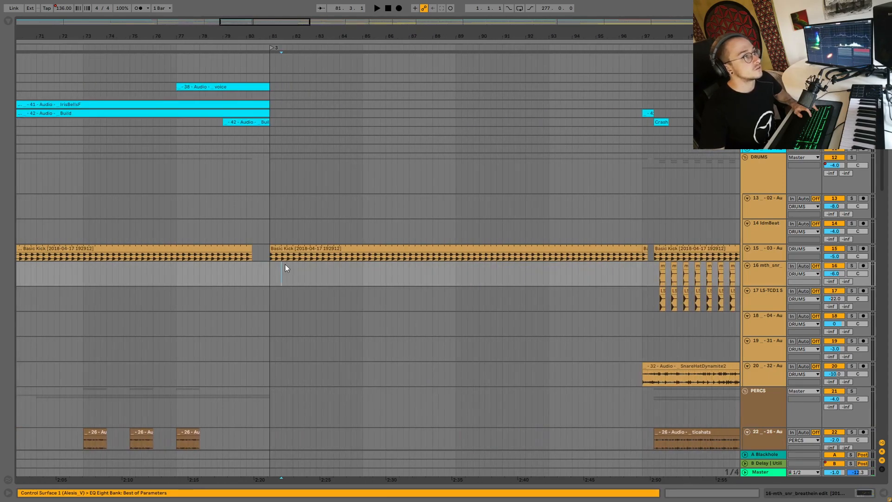
key(ctrl+v)
Copy the SnareHatDynamite2 and ticahats clips to bar 81, and extend the ticahats copy to bar 89.
scroll(385, 290, down, 4)
drag(693, 279, 320, 279)
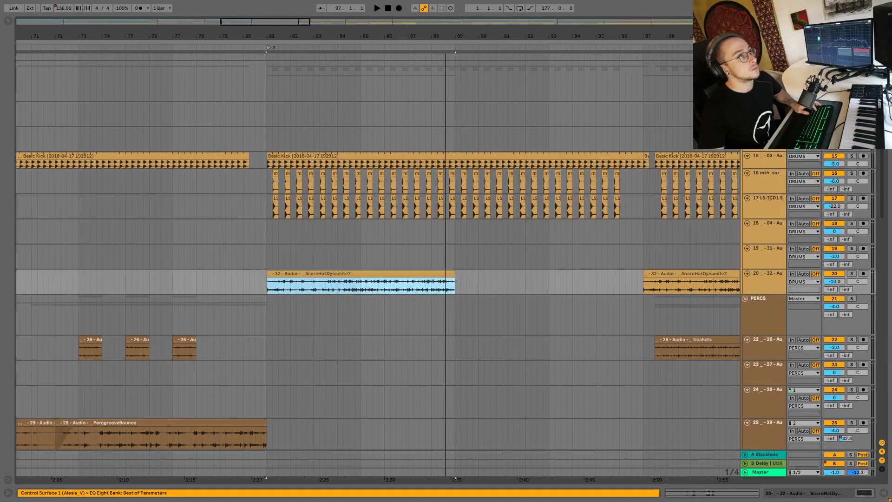
scroll(662, 283, down, 4)
drag(661, 283, 335, 275)
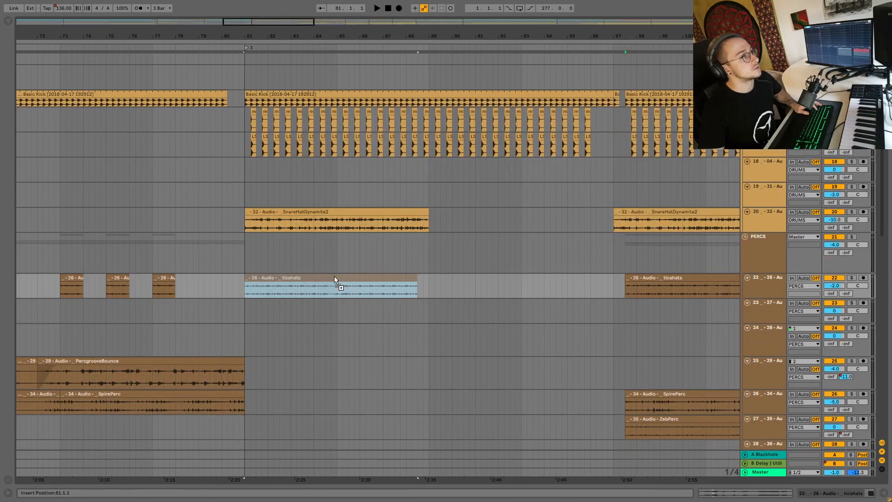
drag(414, 279, 429, 280)
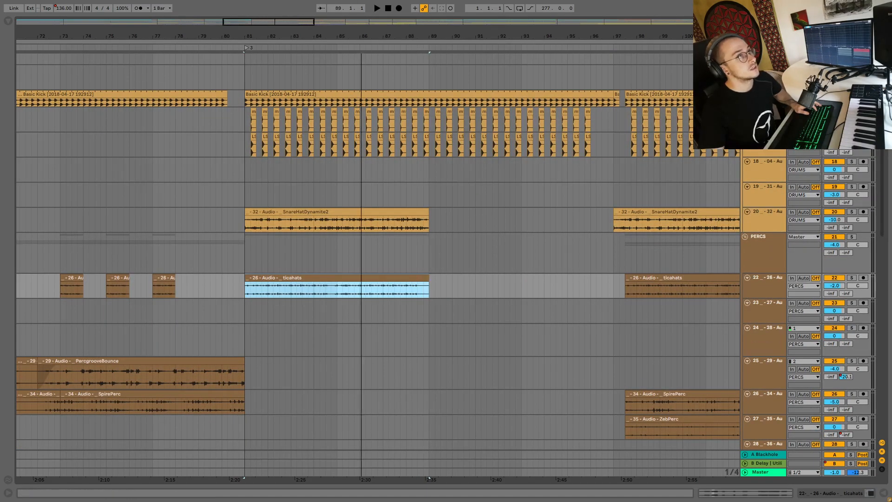
Look through the percussion, bass and lead tracks for parts to reuse in the new section.
key(minus)
key(minus)
scroll(517, 283, down, 3)
scroll(517, 279, down, 10)
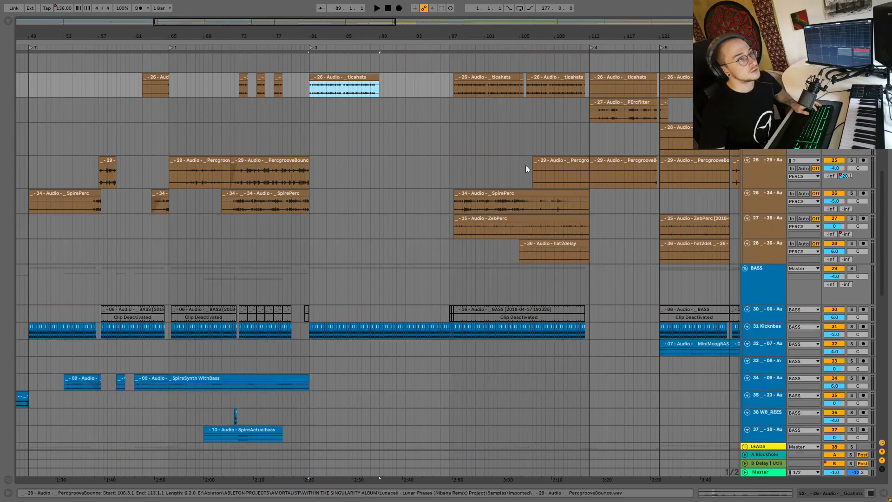
scroll(533, 288, down, 10)
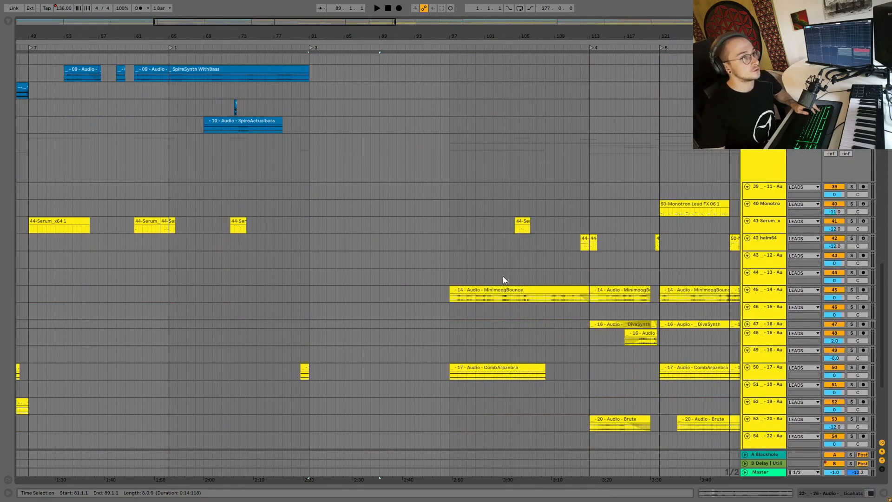
scroll(502, 275, up, 5)
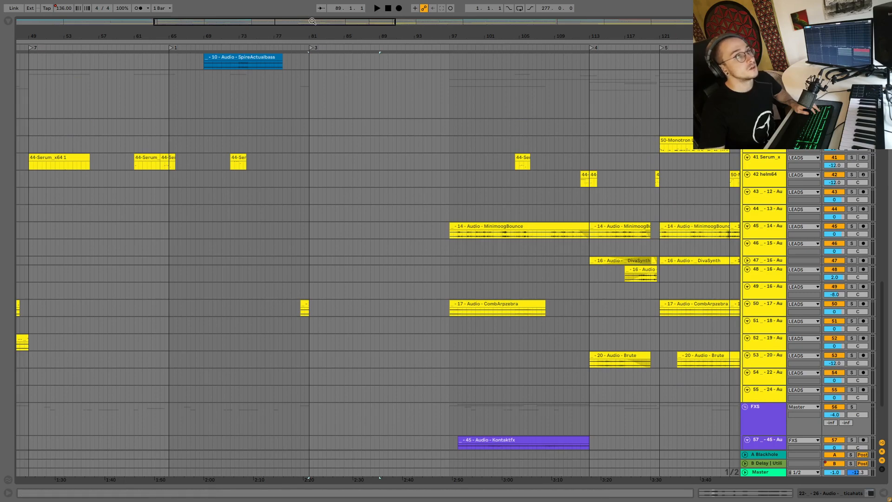
drag(312, 21, 311, 55)
scroll(352, 157, up, 10)
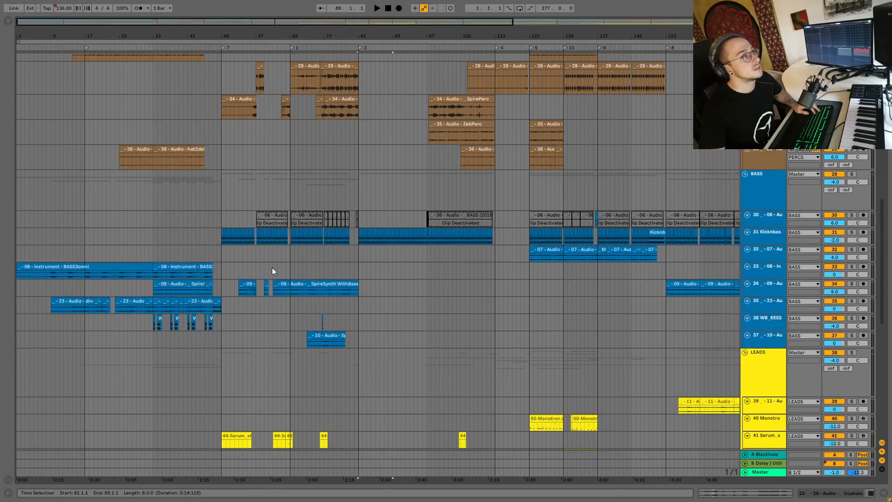
Audition the SpireSynth WithBass clip on track 34 in solo and continue it from bar 81 to bar 83.
click(273, 287)
key(space)
drag(301, 39, 223, 255)
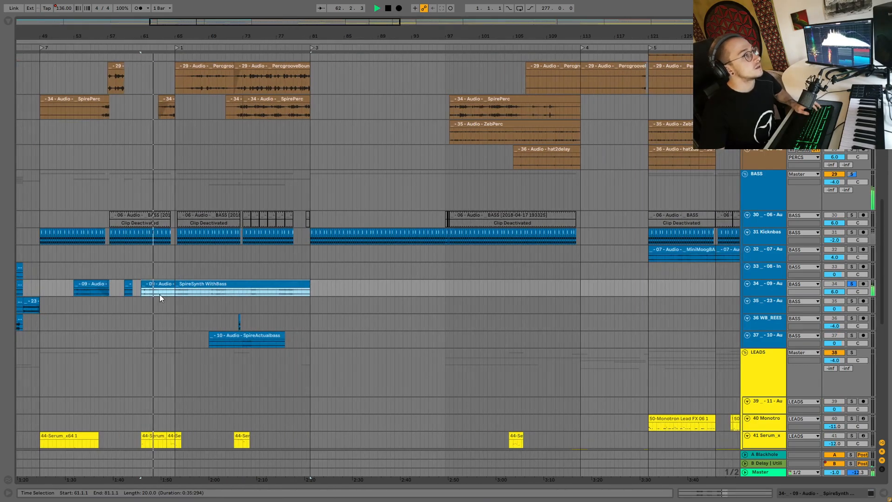
key(space)
click(315, 288)
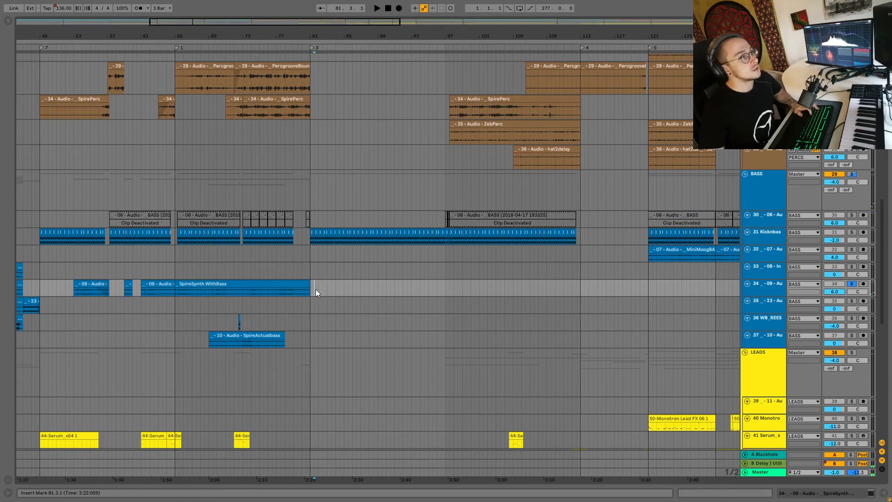
drag(310, 288, 327, 288)
Solo the PercgrooveBounce track and repeat its one-bar slice from bar 78 until it fills up to bar 97.
scroll(314, 207, up, 5)
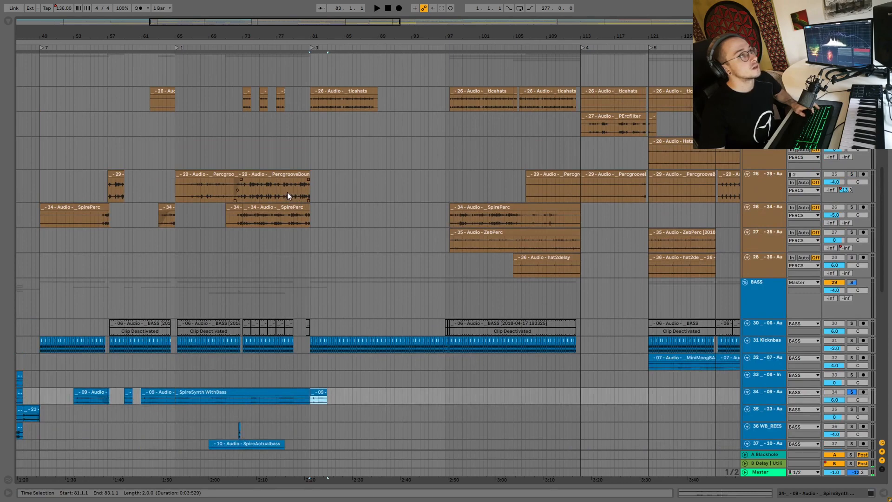
click(288, 191)
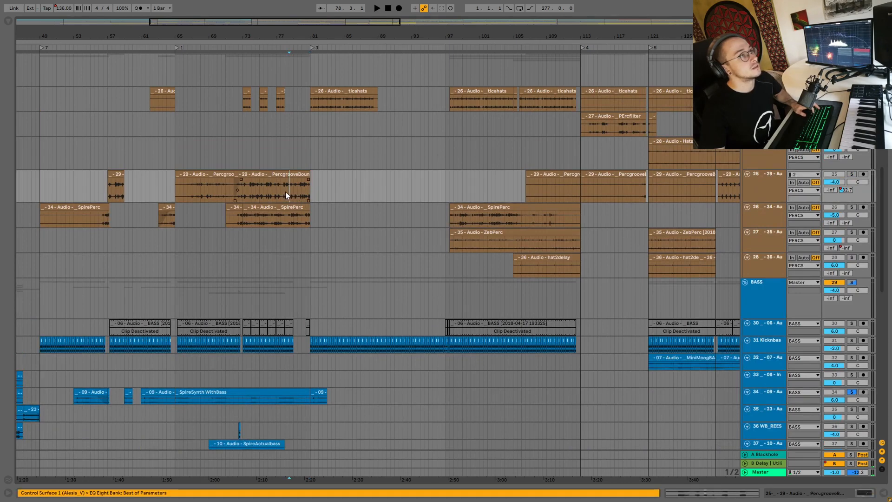
click(852, 174)
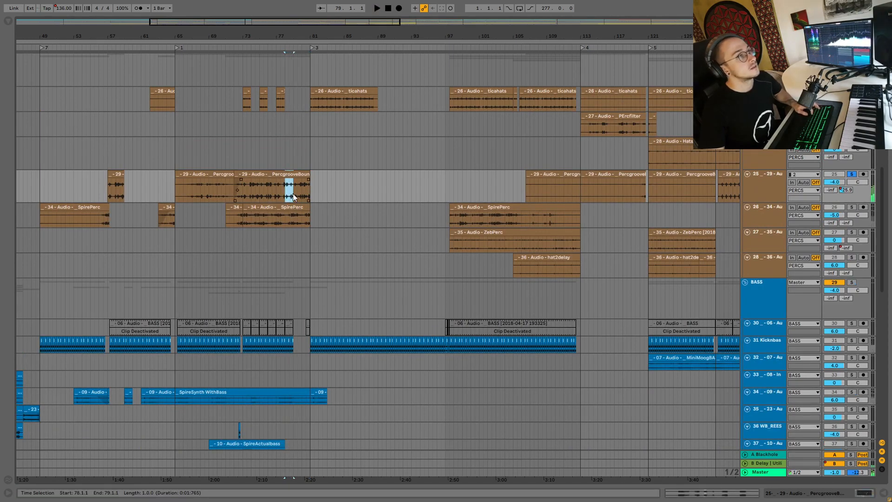
key(ctrl+d)
key(ctrl+d)
key(ctrl+d)
key(ctrl+d)
key(ctrl+d)
key(ctrl+d)
key(ctrl+d)
key(ctrl+d)
key(ctrl+d)
key(ctrl+d)
key(ctrl+d)
key(ctrl+d)
key(ctrl+d)
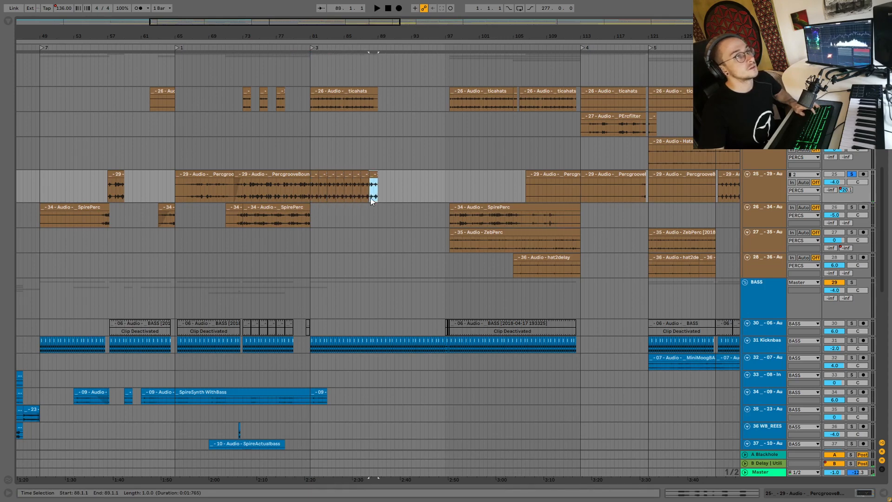
key(ctrl+d)
key(ctrl+d)
key(ctrl+d)
key(ctrl+d)
key(ctrl+d)
Duplicate the ticahats clip at bar 81 so that it also covers bars 89 to 97.
scroll(375, 197, up, 3)
click(374, 153)
key(ctrl+d)
Solo the SpirePerc track and audition its clip around bars 75 to 78.
click(264, 279)
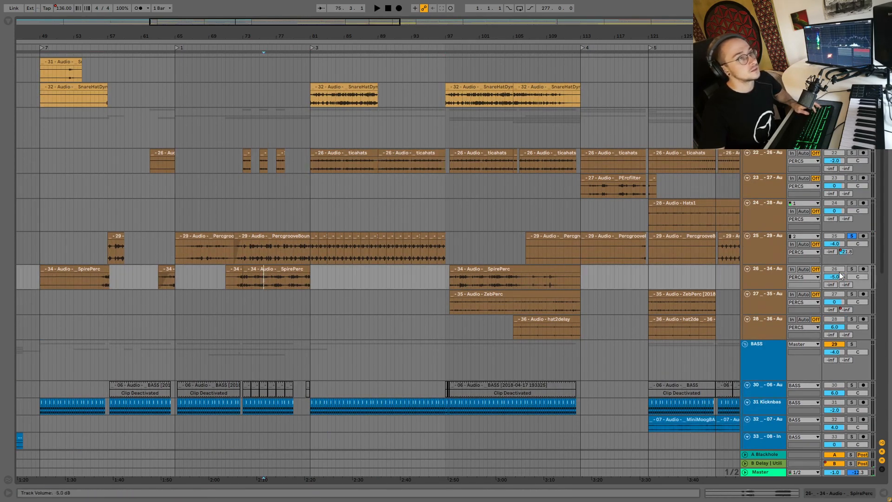
click(853, 269)
key(space)
click(276, 283)
drag(276, 282, 283, 282)
key(space)
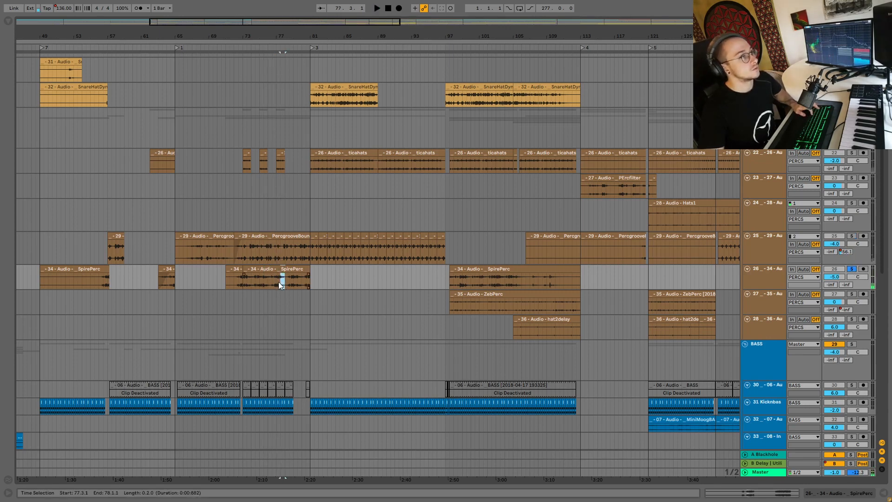
Paste the SpirePerc slice from bar 77 at every second bar from 82 to 90, and duplicate the resulting pattern once.
key(ctrl+c)
click(317, 277)
key(ctrl+v)
click(339, 279)
key(ctrl+v)
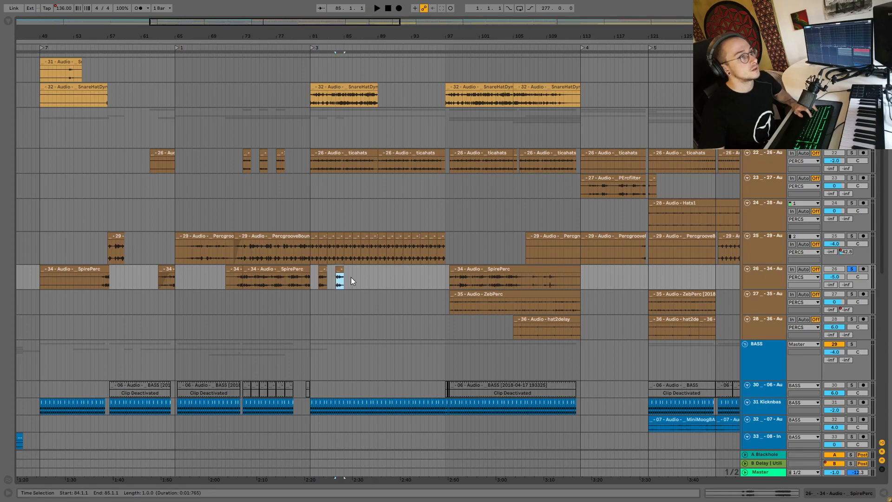
click(377, 277)
key(ctrl+v)
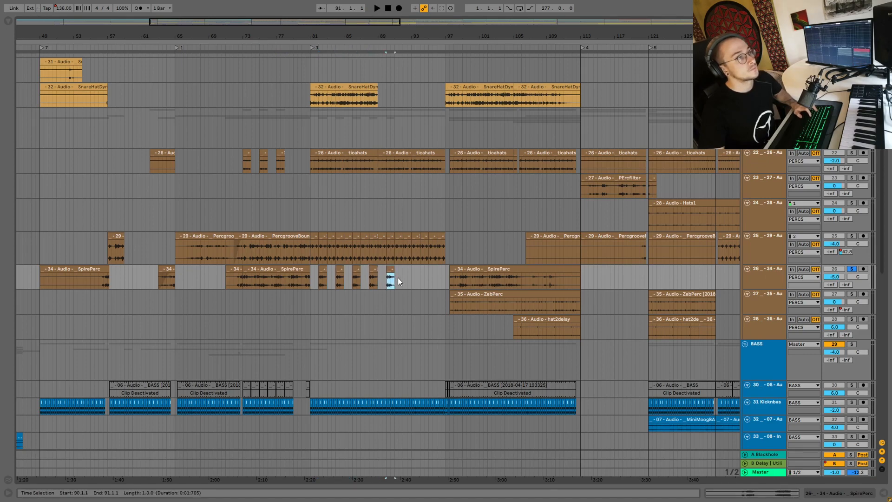
drag(403, 278, 314, 278)
key(ctrl+d)
Look through the bass, lead and FX tracks for further material around the new section.
scroll(381, 245, down, 3)
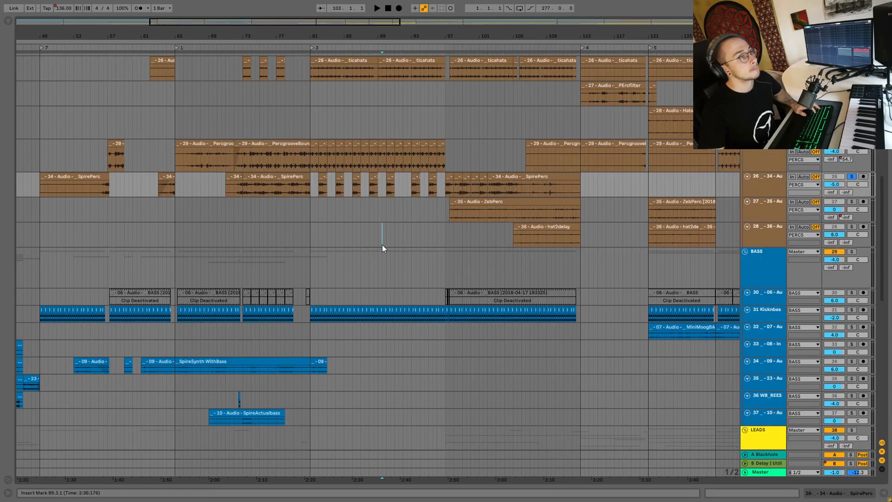
click(382, 245)
scroll(374, 253, down, 5)
scroll(374, 254, up, 8)
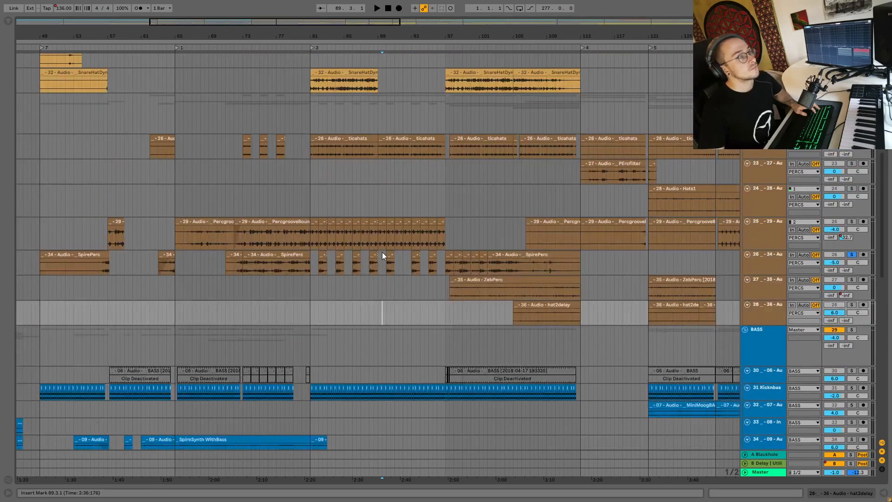
scroll(382, 252, down, 10)
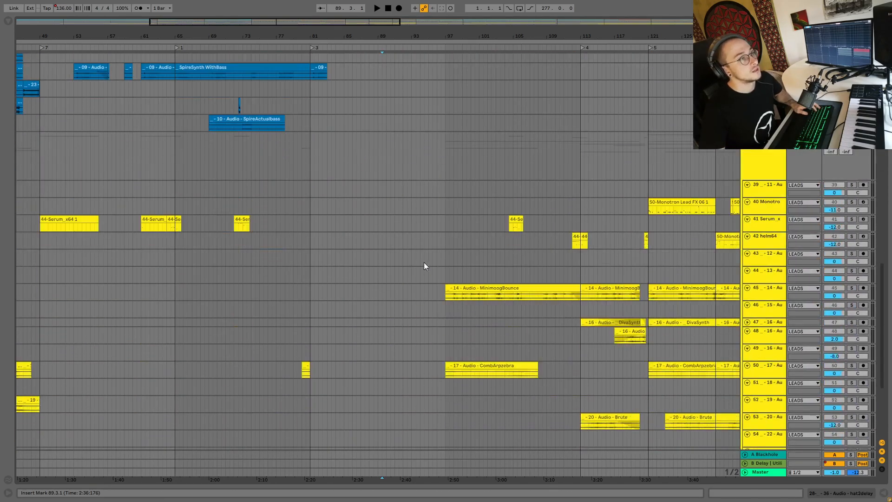
scroll(424, 263, down, 5)
key(minus)
key(minus)
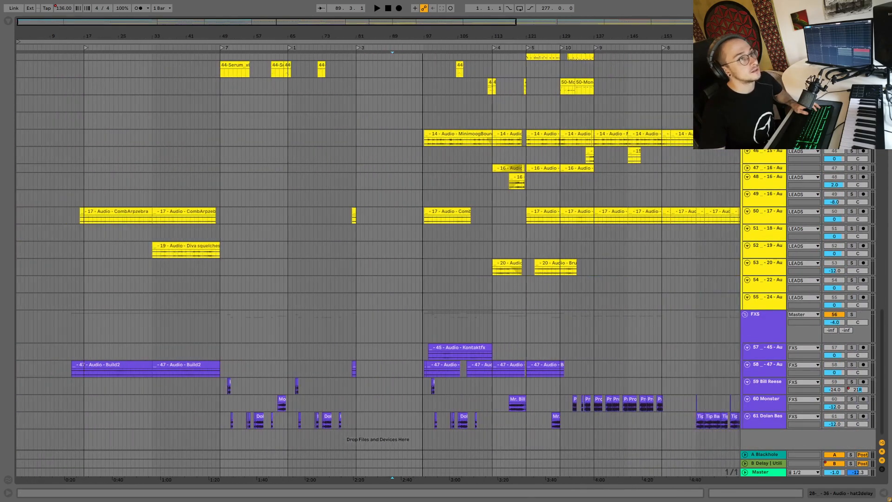
Audition the Monster bass FX clips in solo and place one of the one-bar clips at bar 83 on that track.
click(570, 409)
click(852, 399)
key(space)
key(space)
click(852, 399)
scroll(700, 330, up, 2)
scroll(699, 330, down, 2)
drag(576, 403, 356, 407)
Solo the Monotron lead track and audition its clip at bar 121.
scroll(609, 255, up, 10)
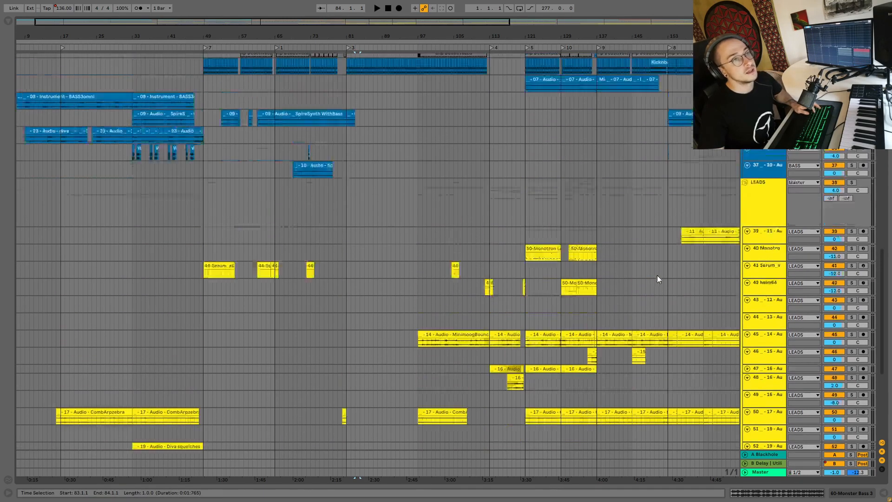
drag(391, 26, 391, 19)
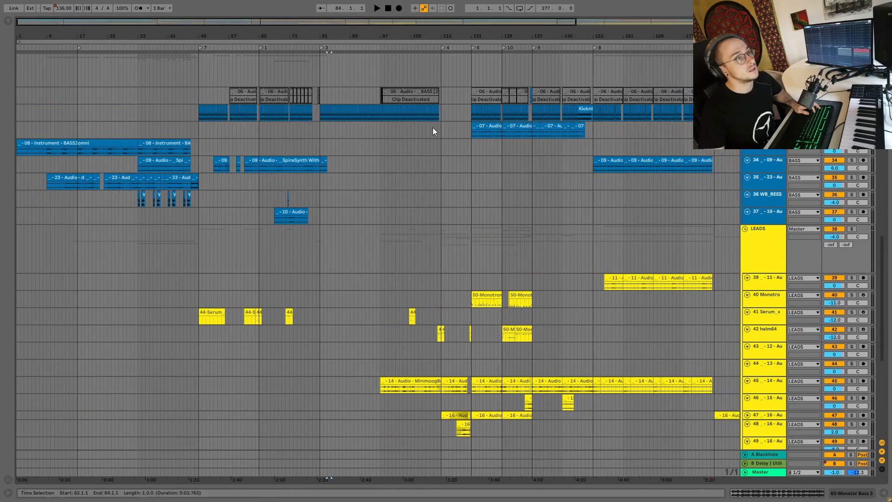
scroll(433, 127, down, 3)
click(491, 233)
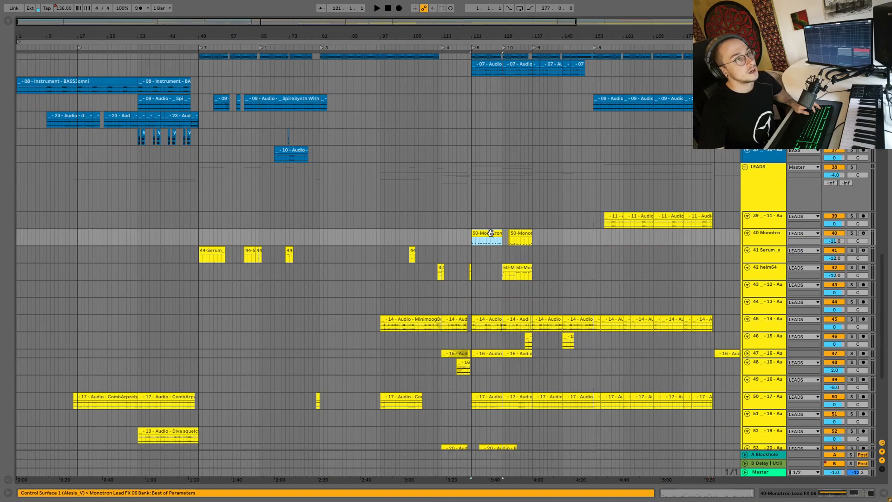
click(852, 232)
key(space)
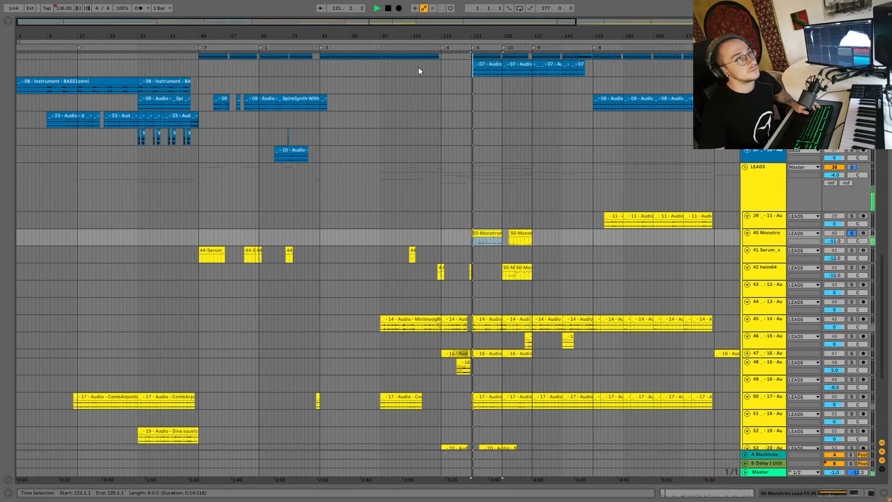
drag(351, 19, 352, 22)
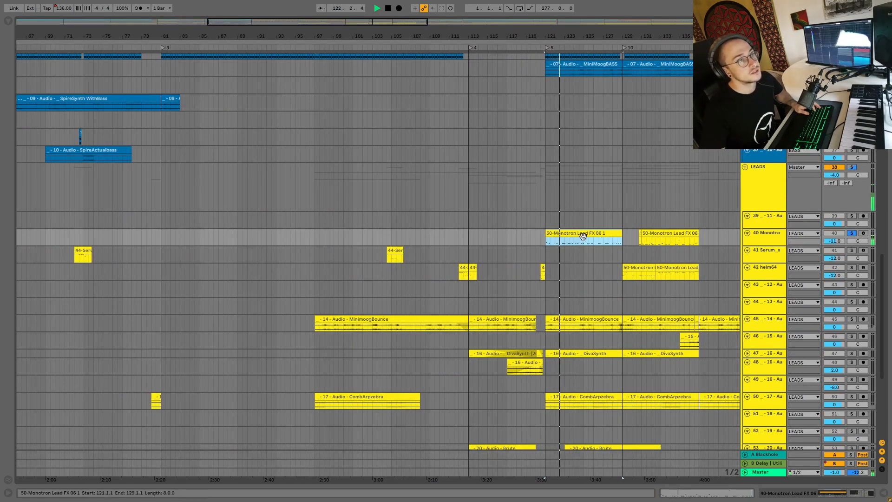
key(space)
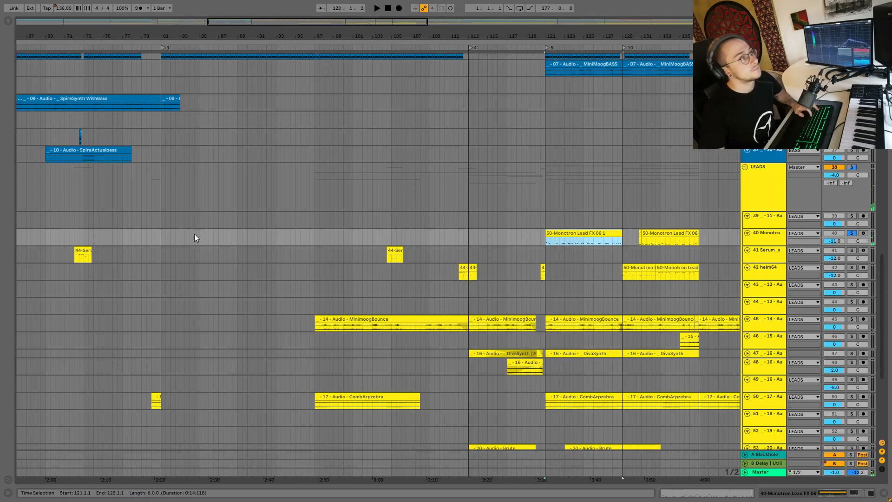
Paste the eight-bar Monotron Lead FX clip at bar 81 on its own track and take the track out of solo.
click(160, 239)
key(ctrl+v)
drag(231, 26, 267, 31)
click(388, 242)
drag(272, 23, 275, 22)
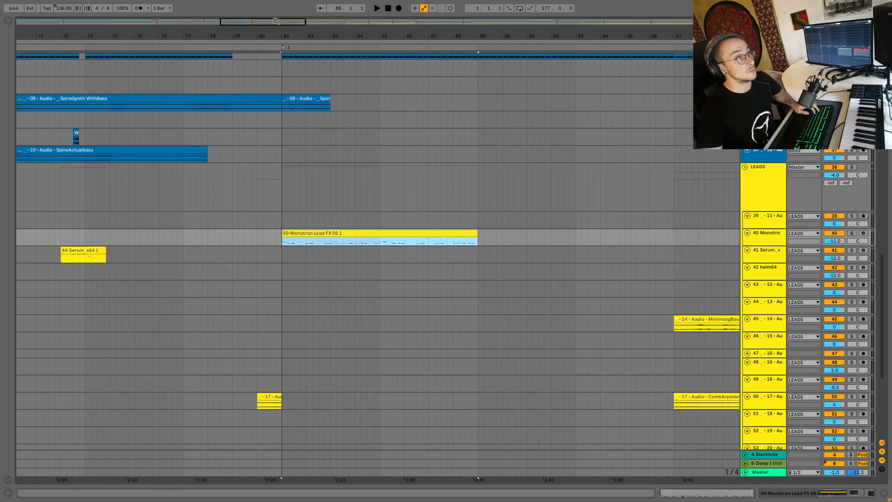
Play the arrangement from bar 78 into the new section and review its lead, percussion and drum tracks.
click(226, 200)
key(Left)
key(space)
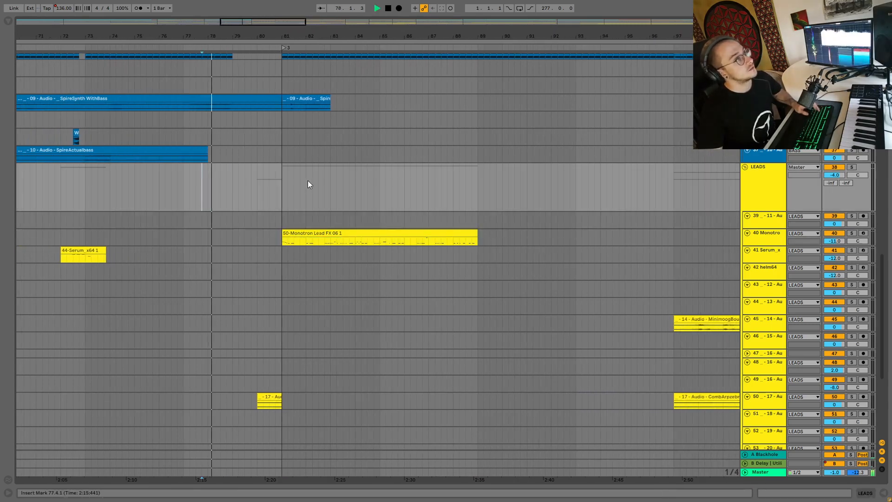
drag(276, 21, 312, 68)
scroll(441, 179, up, 10)
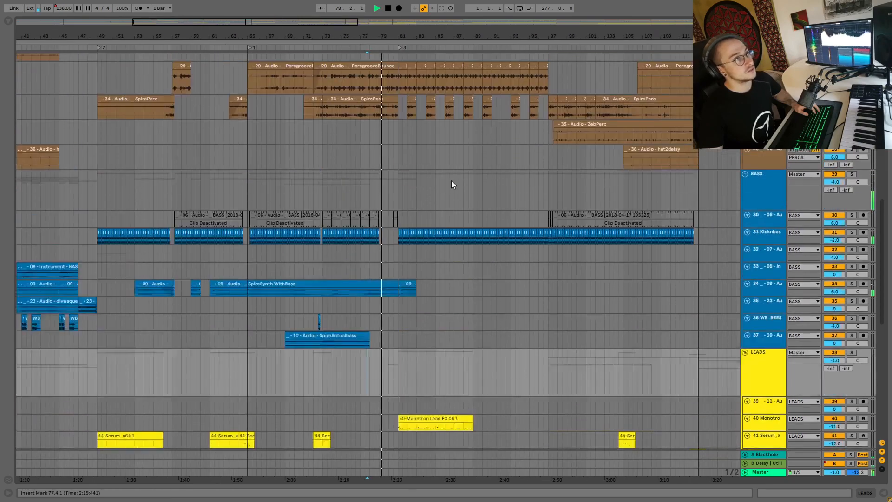
scroll(429, 138, up, 10)
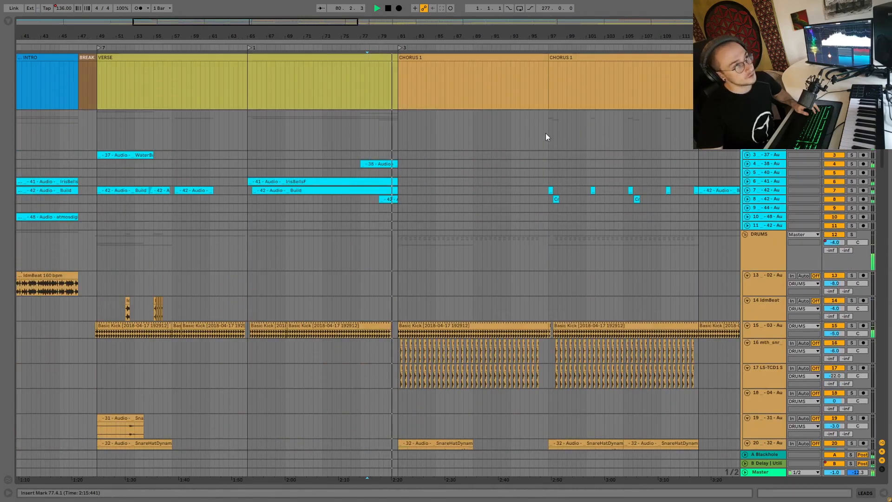
scroll(531, 128, down, 5)
drag(339, 21, 327, 60)
scroll(271, 211, down, 5)
scroll(271, 214, down, 15)
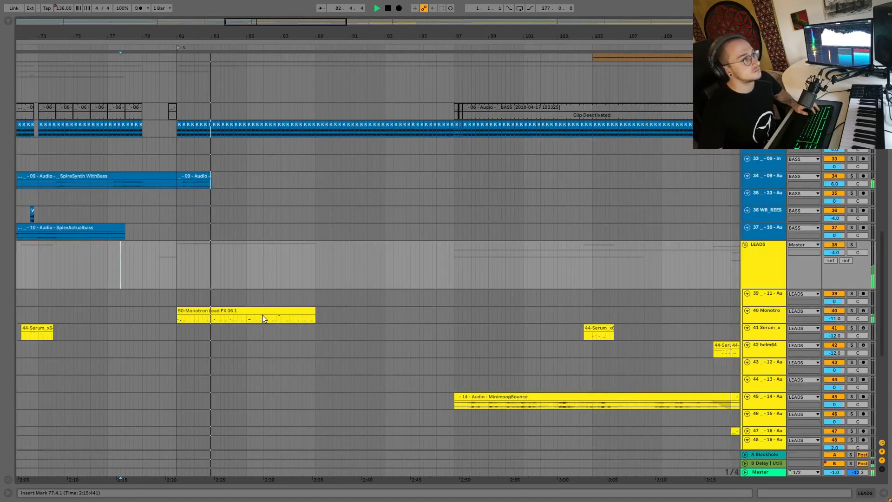
Duplicate the Monotron Lead FX clip at bar 81 repeatedly until it covers up to bar 113.
click(263, 311)
key(ctrl+d)
key(ctrl+d)
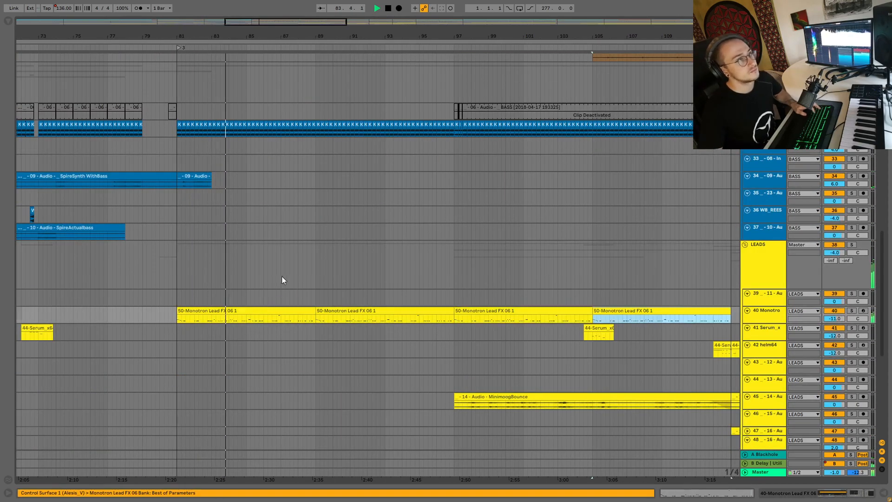
Cut the last half bar before bar 89 from the SnareHatDynamite2 clip and duplicate the shortened clip at bar 89.
scroll(281, 276, up, 10)
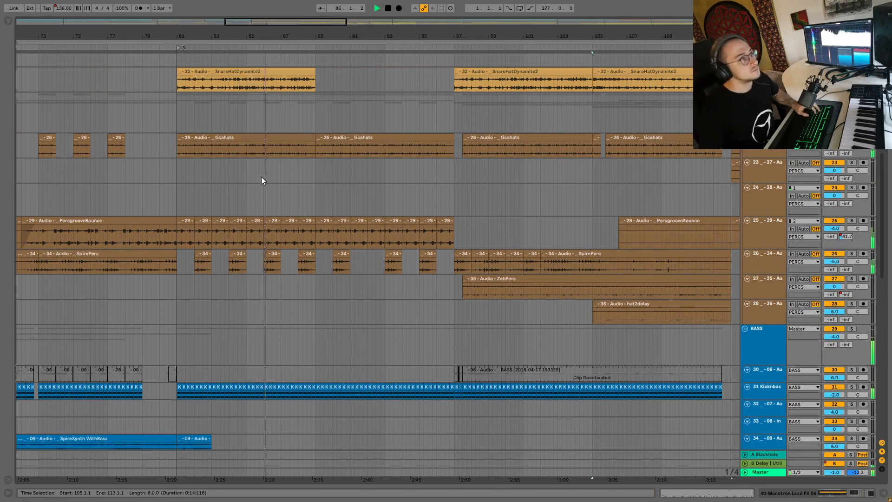
click(298, 71)
scroll(299, 93, up, 3)
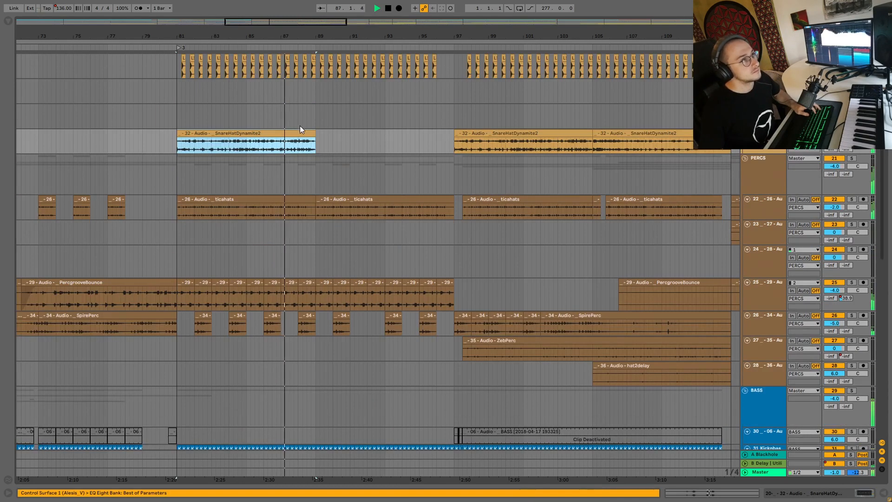
drag(314, 148, 307, 148)
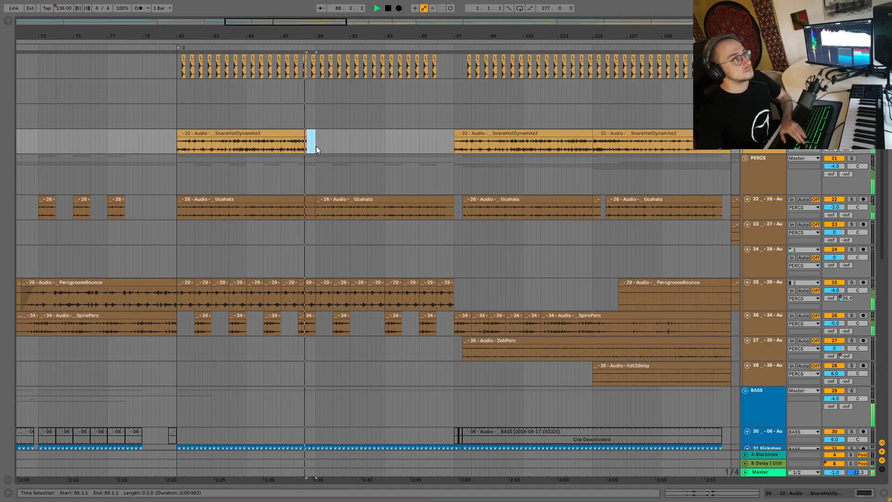
key(space)
Copy the crash clip near bar 97 and paste it at bars 81, 89 and 97 on the same track.
drag(250, 29, 297, 25)
scroll(348, 170, up, 3)
scroll(352, 184, up, 5)
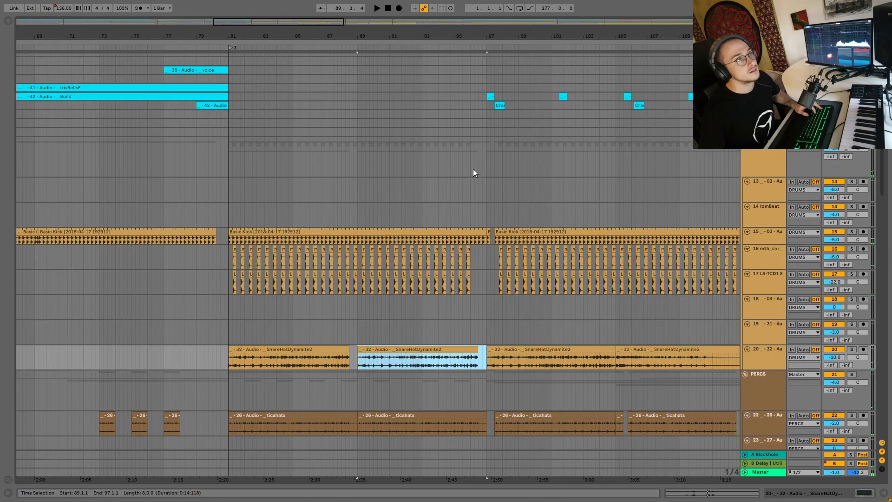
click(491, 142)
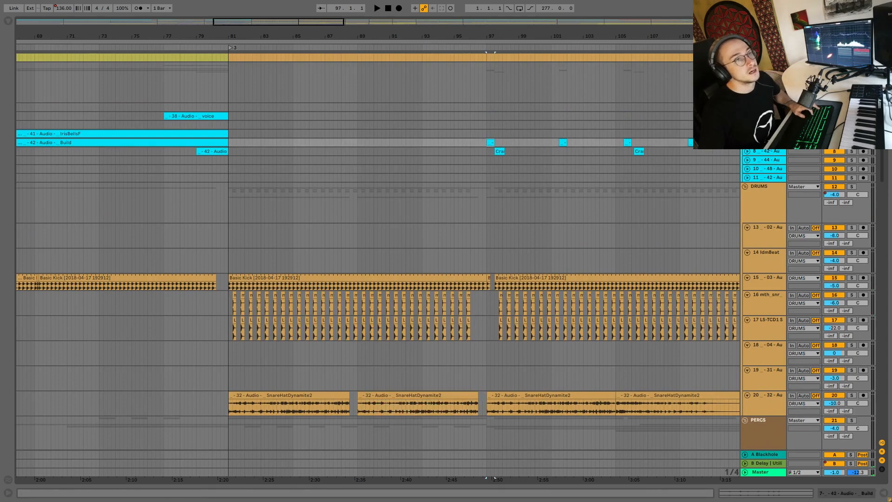
click(500, 151)
click(230, 152)
key(ctrl+v)
click(365, 152)
key(ctrl+v)
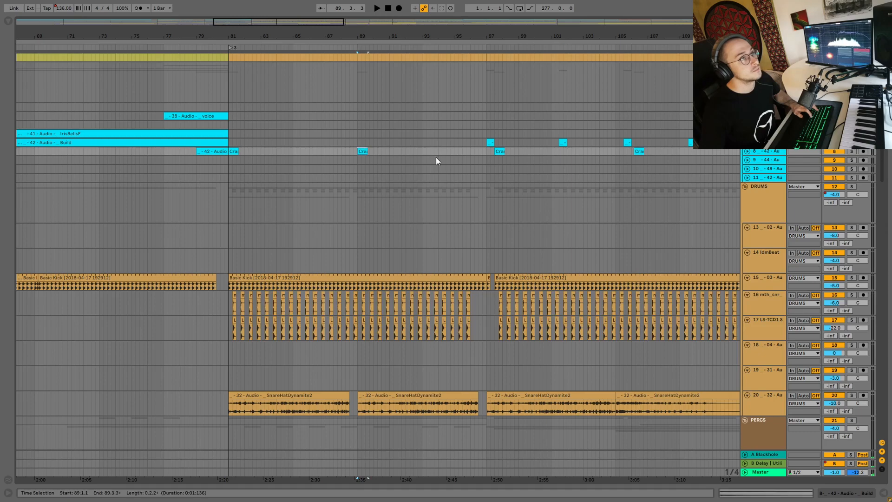
Audition the SnareHatDynamite2 clip at bar 81 in solo and open its sample settings.
scroll(278, 179, down, 6)
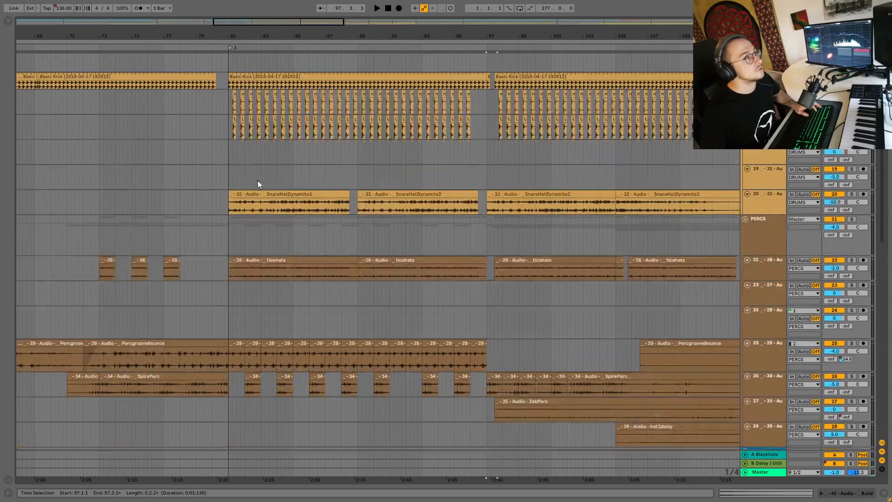
scroll(242, 141, down, 1)
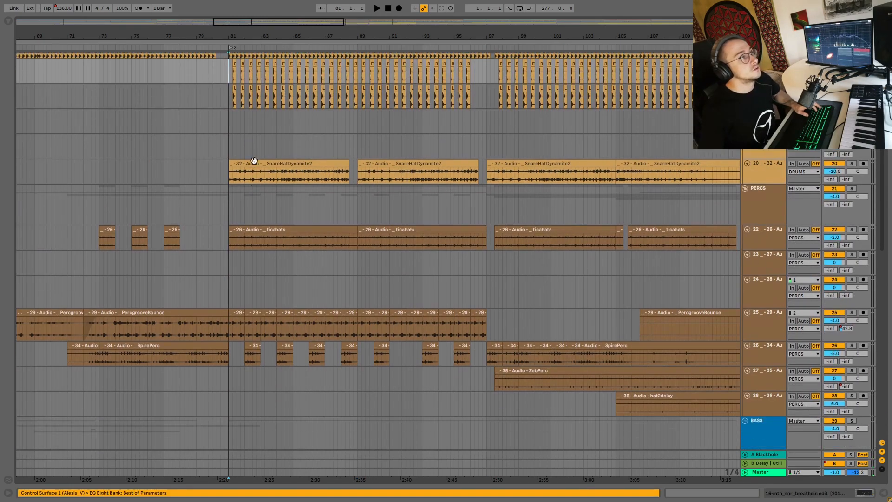
click(348, 174)
click(850, 164)
key(space)
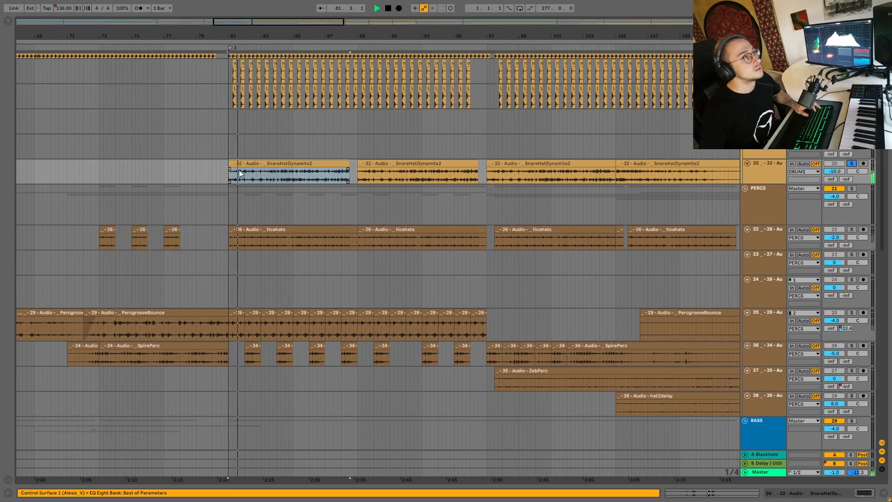
double_click(288, 173)
Try to transpose the SnareHatDynamite2 clip at bar 81 by 12 st with warping off.
click(157, 450)
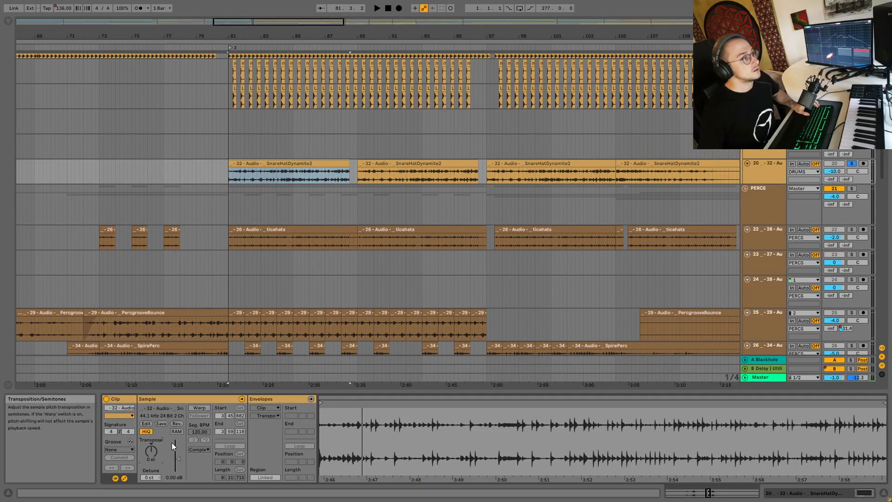
text(12)
key(Return)
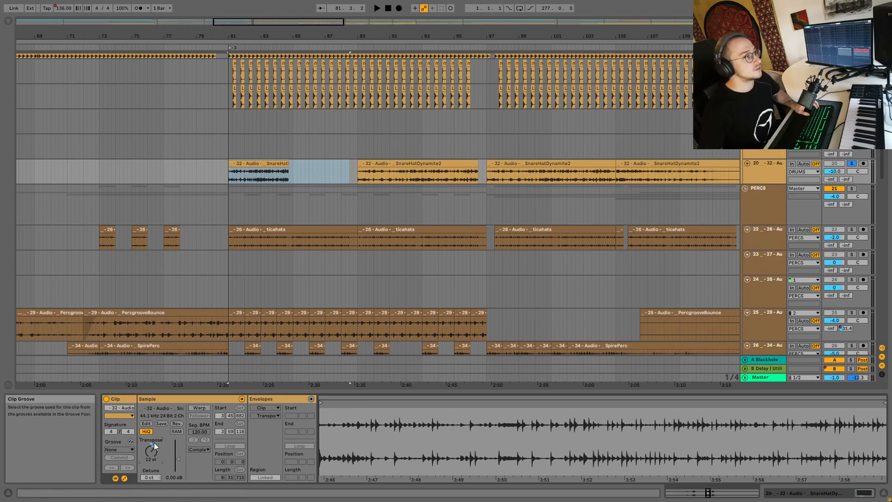
key(Delete)
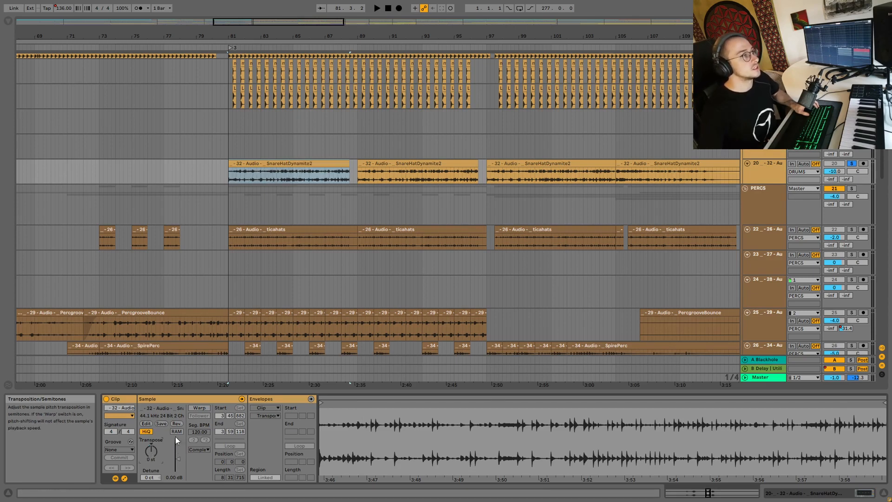
Warp the SnareHatDynamite2 clip at bar 81 in Beats mode preserving transients, transposed 12 st with the gain at -3.83 dB.
click(200, 408)
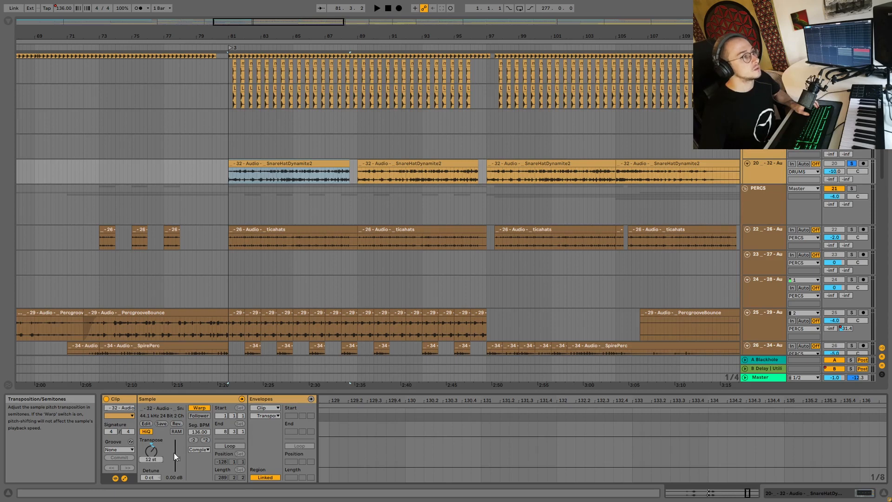
key(ctrl+z)
drag(177, 459, 179, 461)
key(space)
click(199, 449)
click(202, 407)
click(193, 472)
click(202, 464)
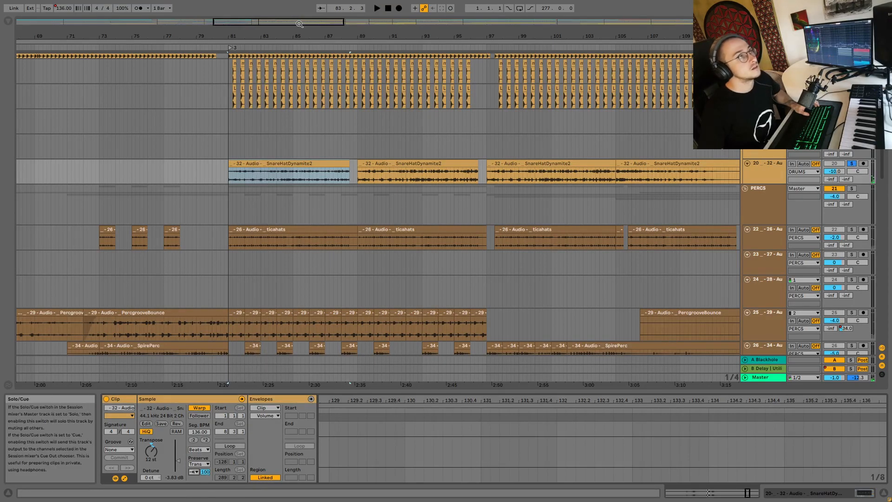
Extend the transposed SnareHatDynamite2 clip to end at bar 89 and duplicate it over bars 89 to 97.
key(plus)
drag(277, 21, 263, 21)
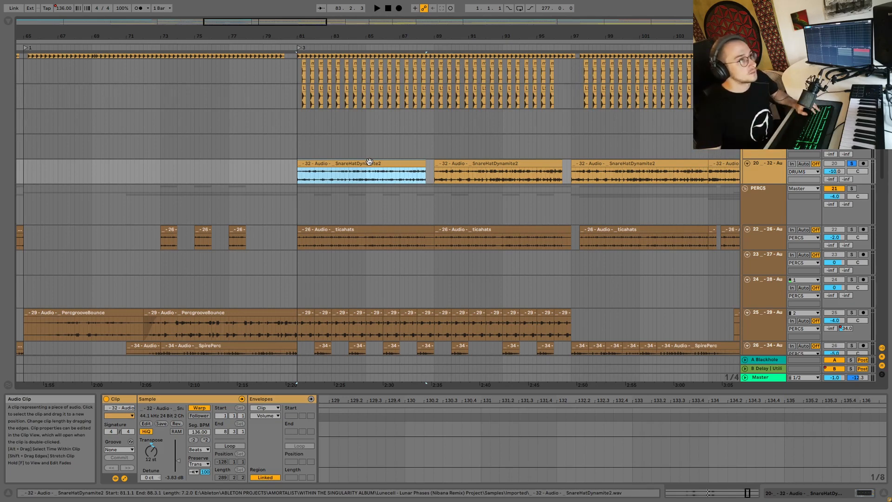
key(space)
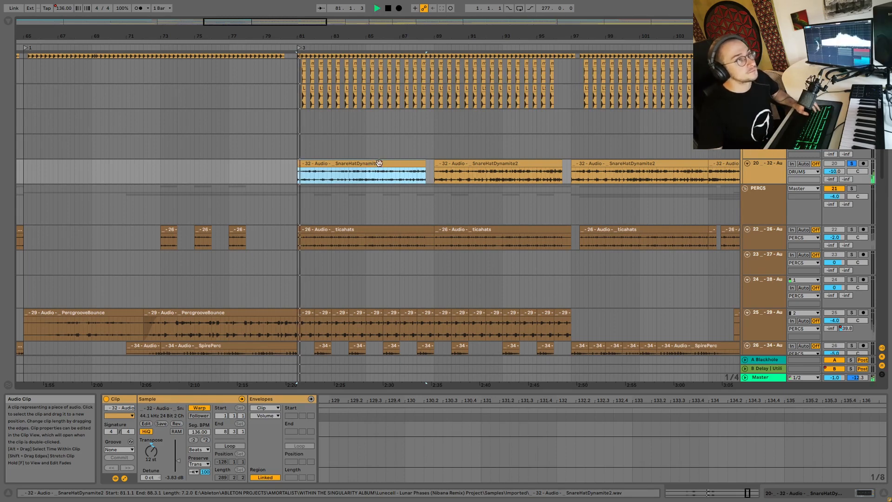
mouse_move(426, 168)
mouse_down()
mouse_move(555, 157)
mouse_move(434, 163)
mouse_up()
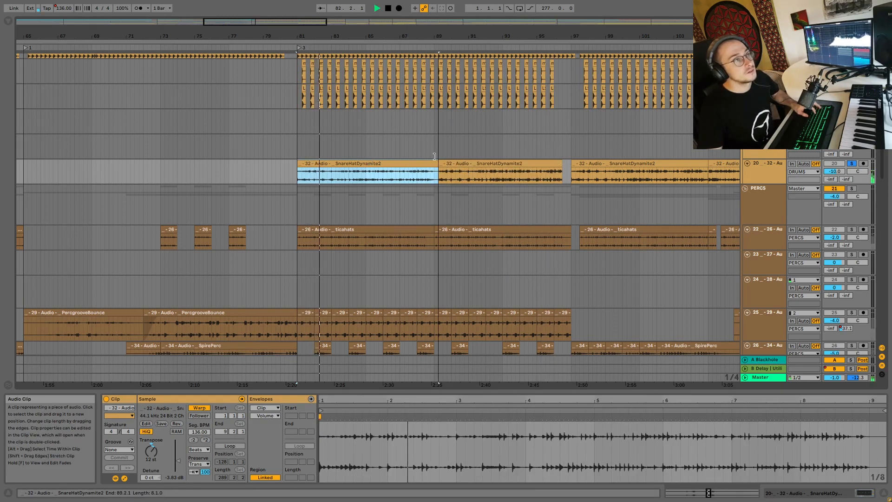
key(ctrl+d)
click(383, 164)
key(space)
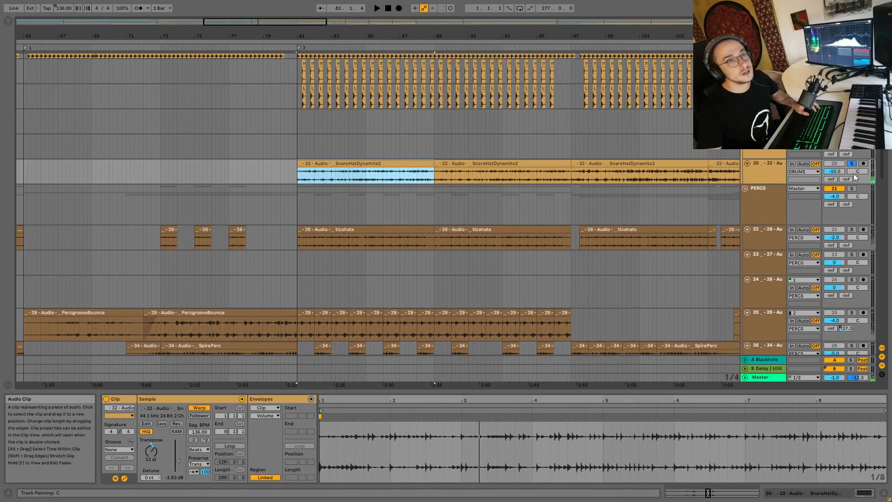
Take the snare-hat track out of solo and listen to the section from bar 81 with the other tracks.
scroll(852, 140, up, 6)
key(space)
scroll(486, 181, down, 4)
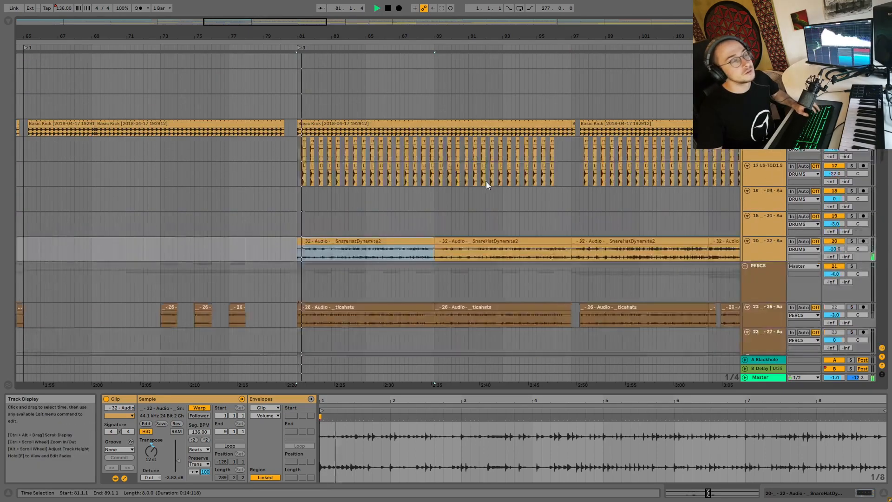
scroll(334, 186, down, 2)
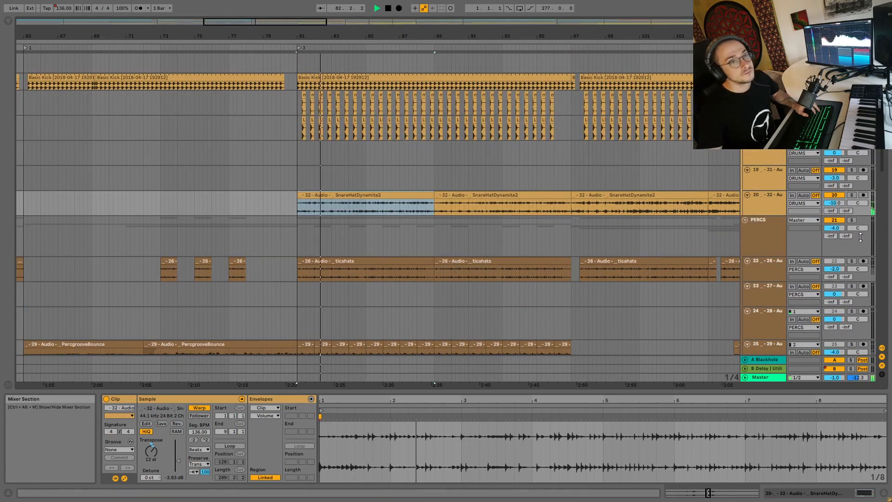
scroll(385, 245, down, 5)
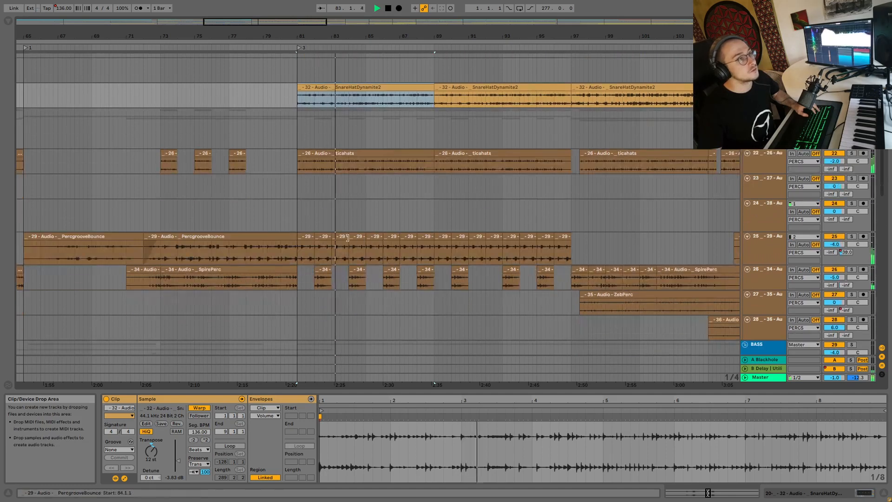
Lower the gain of all PercgrooveBounce clips between bars 81 and 97 to -8.68 dB and transpose them to -24 st.
click(306, 246)
mouse_move(300, 253)
mouse_down()
mouse_move(571, 247)
mouse_move(299, 249)
mouse_up()
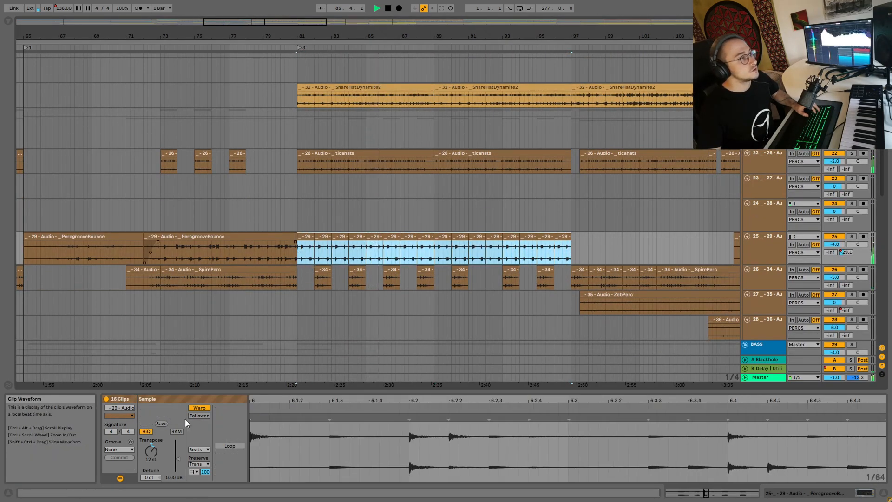
drag(177, 457, 154, 470)
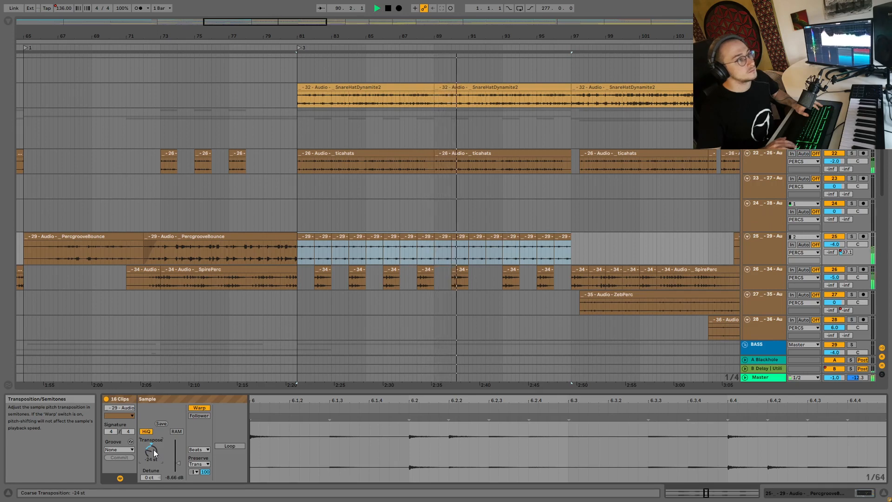
Set the gain of the PercgrooveBounce clips between bars 81 and 97 to -17.6 dB and the SpirePerc clips there to 1.81 dB.
drag(176, 463, 176, 470)
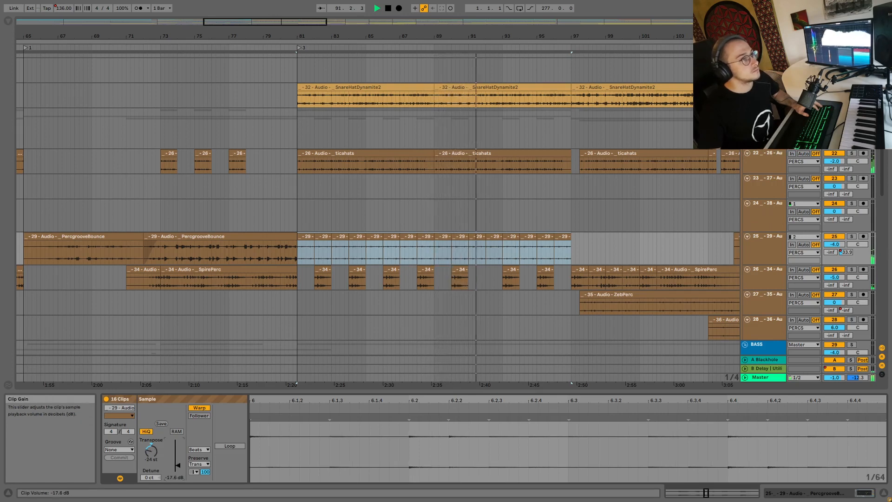
mouse_move(314, 280)
mouse_down()
mouse_move(570, 282)
mouse_move(351, 291)
mouse_move(298, 283)
mouse_up()
key(space)
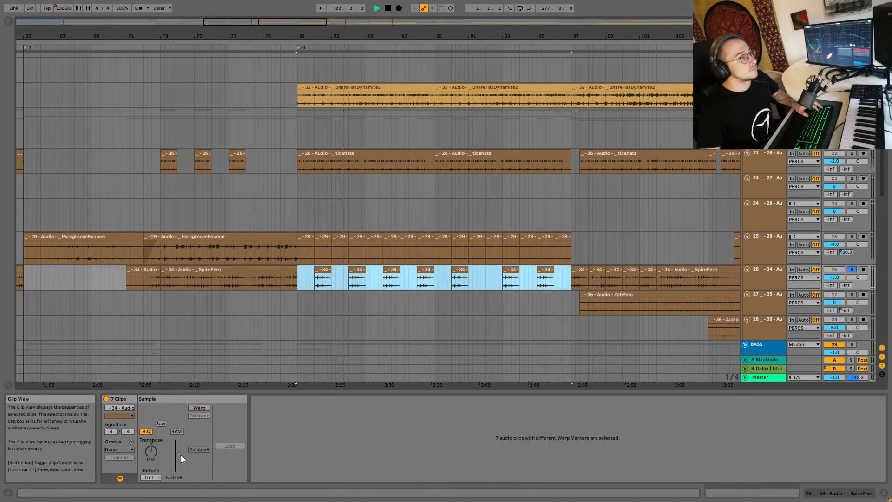
drag(180, 454, 180, 458)
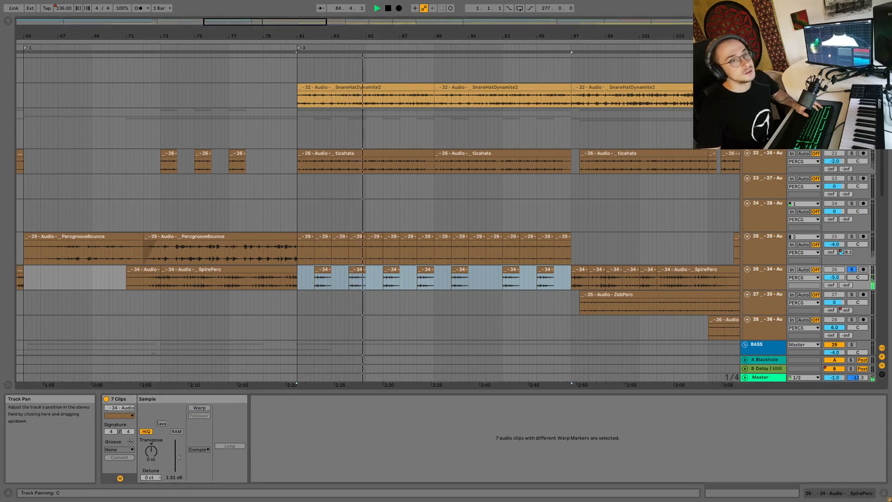
Take the SpirePerc track out of solo, pan it to 11R and replay the section from bar 81.
click(852, 270)
key(space)
key(space)
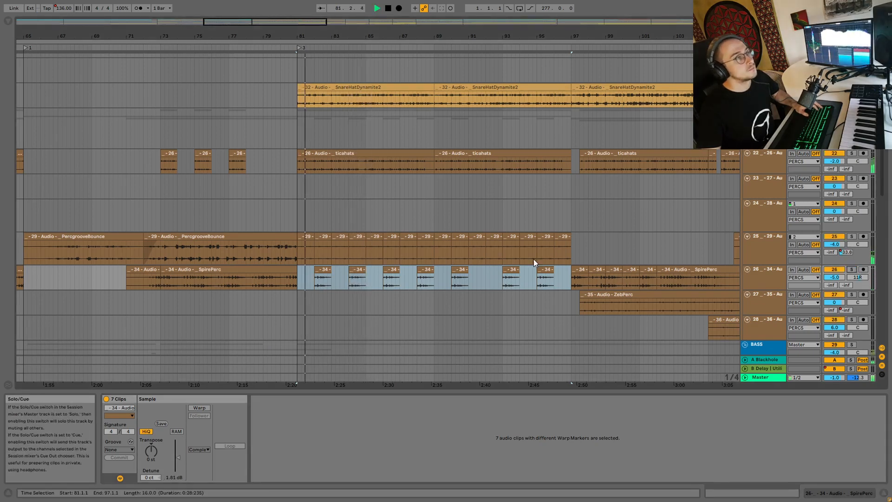
Listen from bar 81 and examine how the Monotron Lead FX part sits with the Processor 2 bass clip at bar 83.
scroll(408, 256, down, 5)
scroll(394, 255, down, 4)
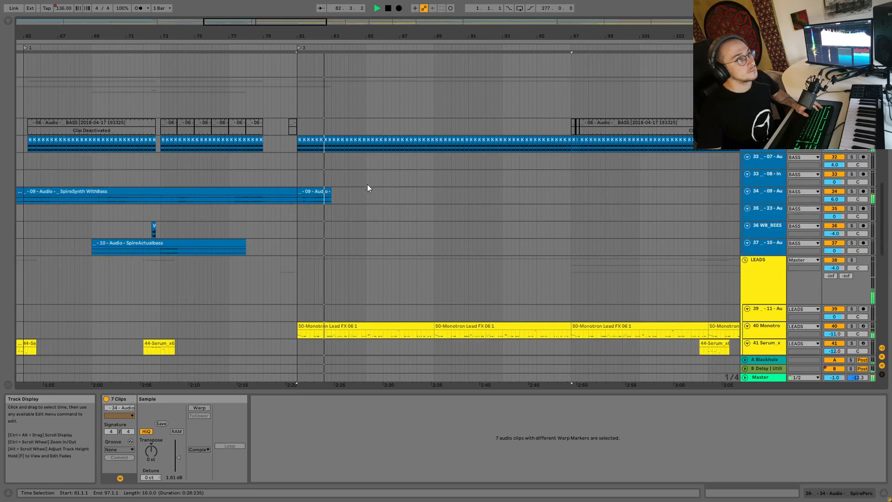
click(412, 251)
scroll(408, 256, down, 8)
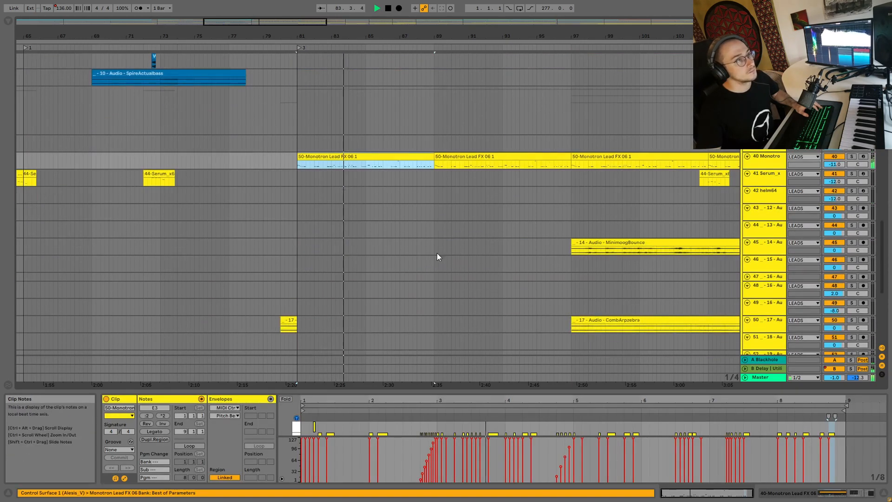
key(space)
click(340, 309)
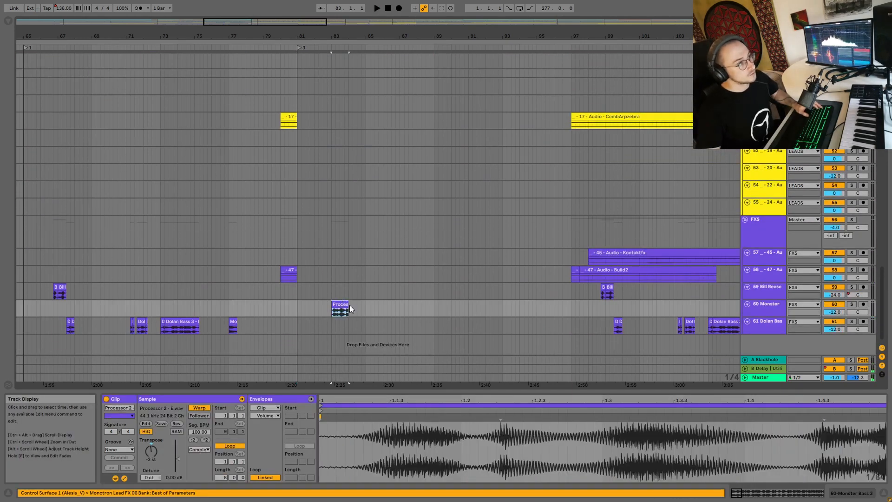
scroll(386, 246, up, 6)
click(347, 138)
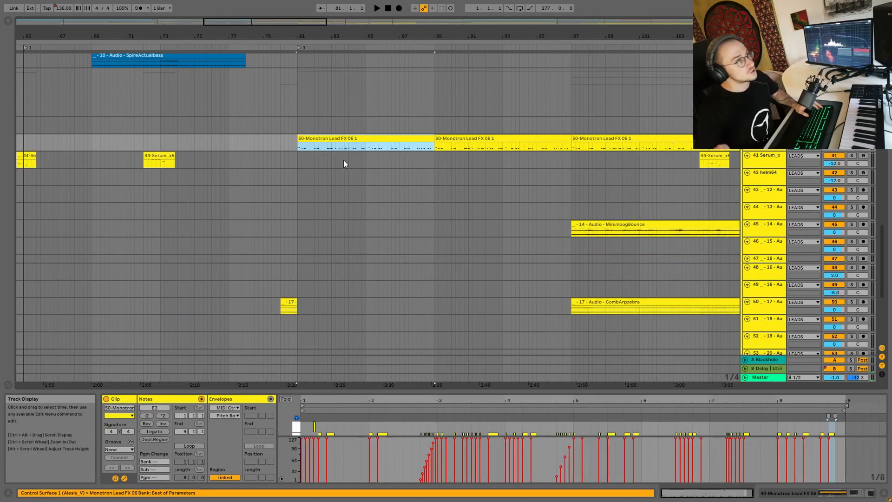
key(space)
scroll(344, 164, down, 6)
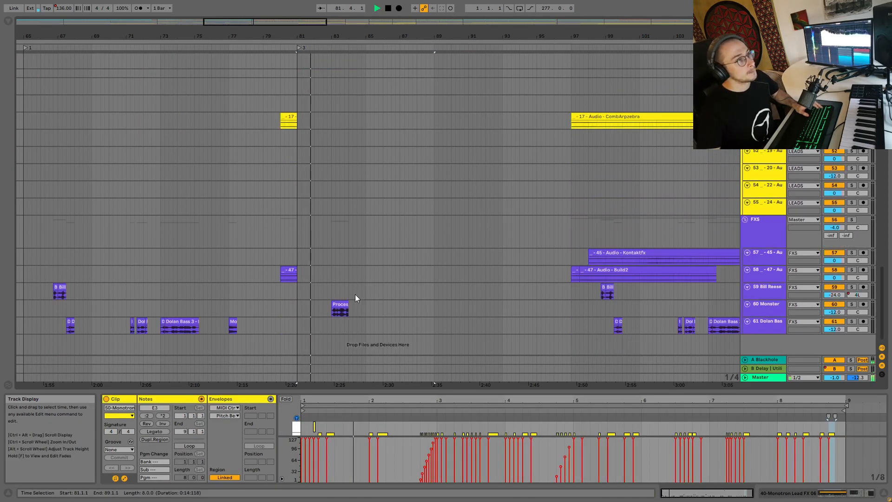
click(342, 305)
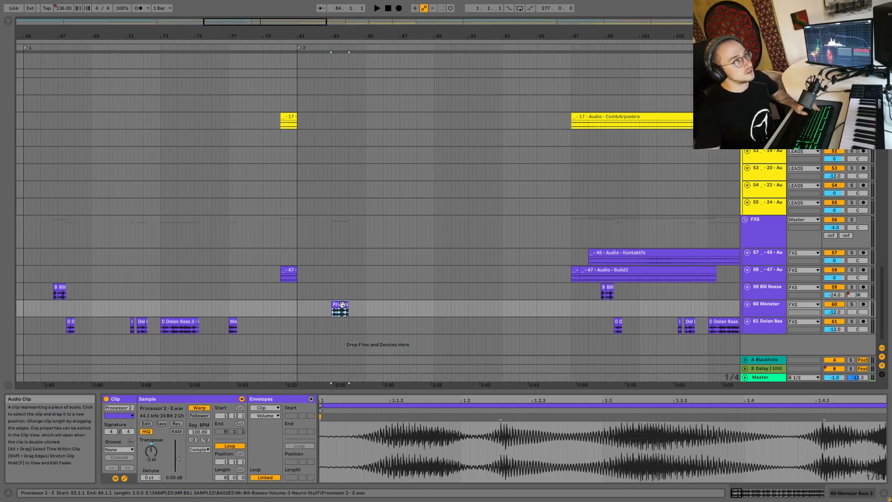
Move the Processor 2 bass clip from bar 83 to bar 89.
scroll(359, 168, up, 5)
drag(333, 129, 347, 131)
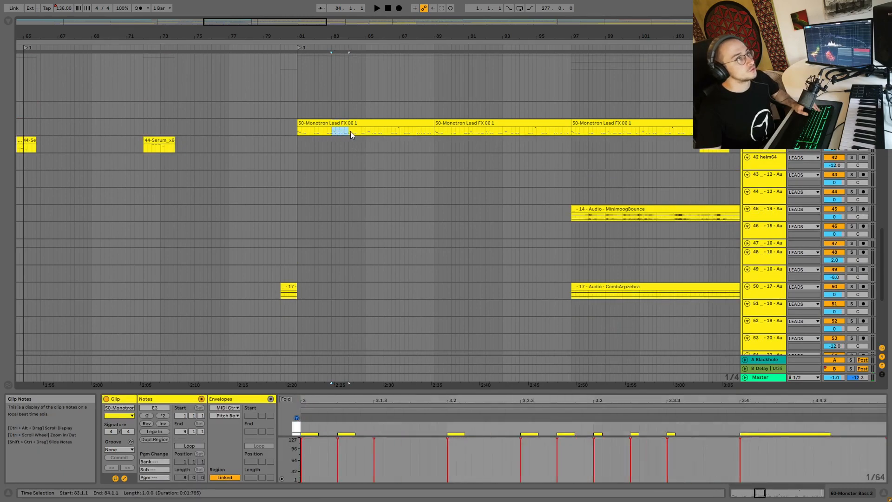
click(347, 132)
scroll(369, 149, down, 5)
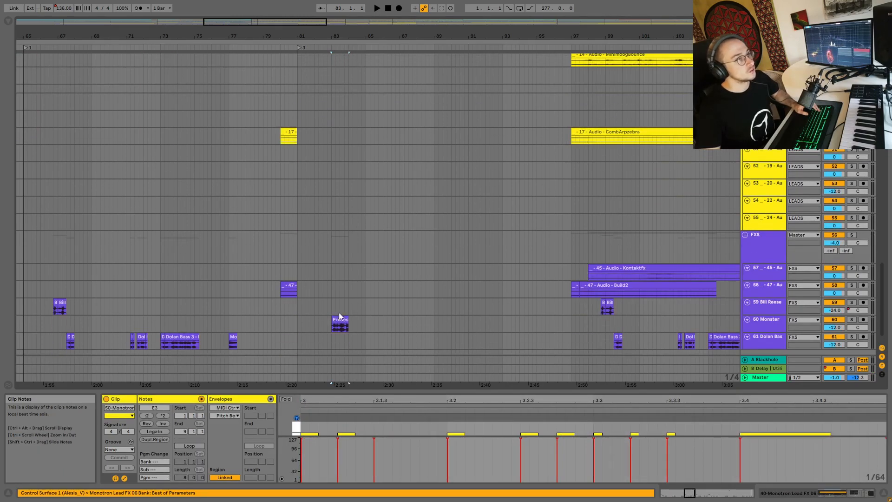
drag(336, 320, 438, 321)
scroll(445, 235, up, 5)
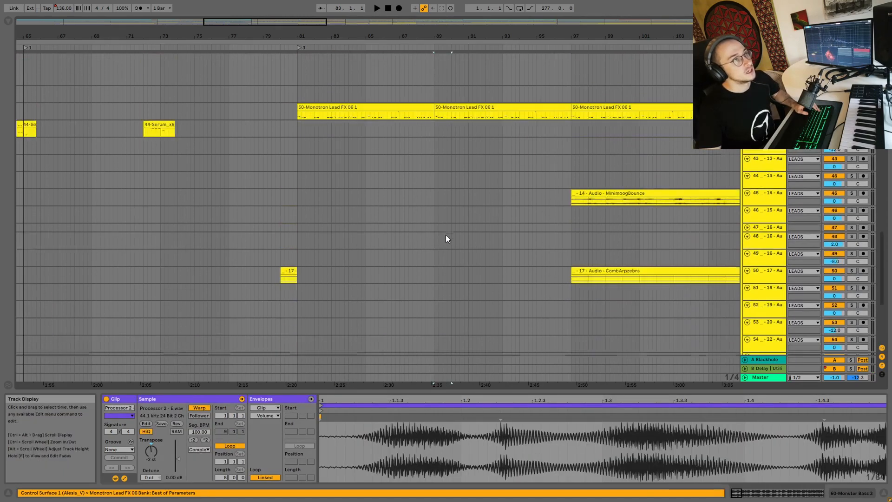
Cut the Monotron Lead FX part between bars 89 and 90 to leave room for the bass clip.
click(436, 151)
key(ctrl+e)
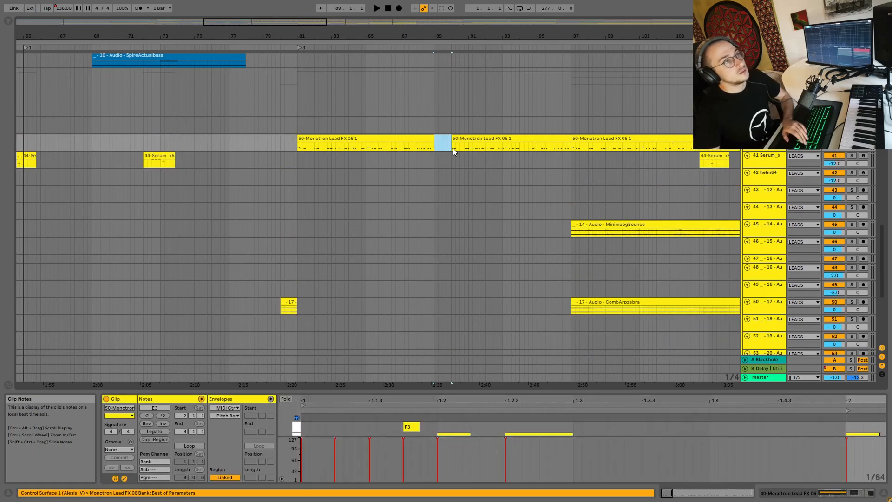
scroll(453, 163, up, 1)
key(Delete)
Audition the MinimoogBounce clip in solo and copy its bars 99 to 101 to bar 87.
click(408, 153)
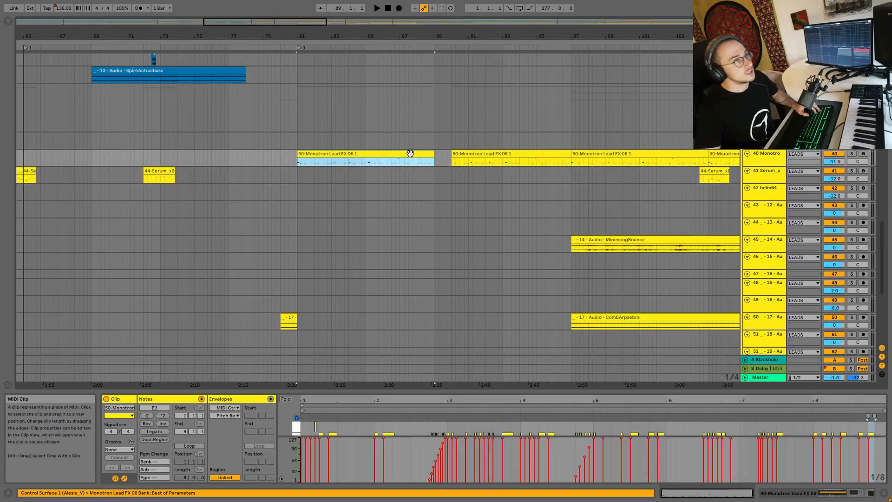
scroll(415, 156, down, 2)
click(610, 214)
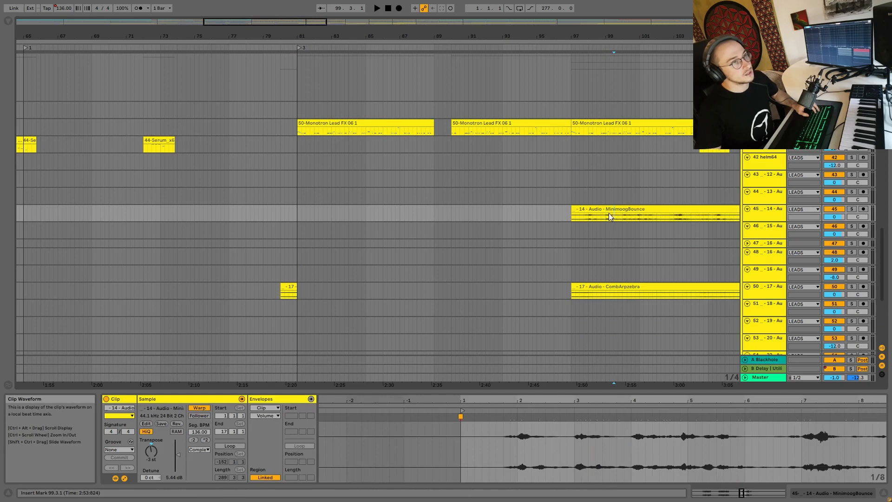
click(851, 209)
key(space)
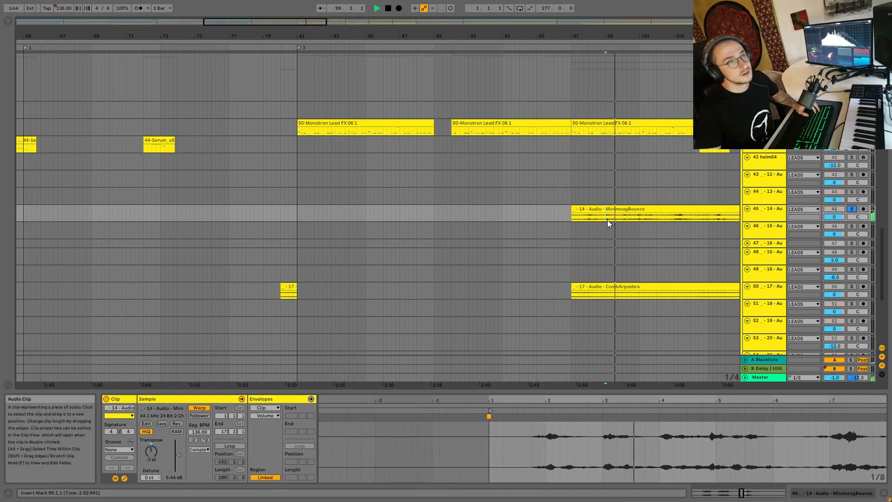
drag(606, 218, 640, 218)
key(space)
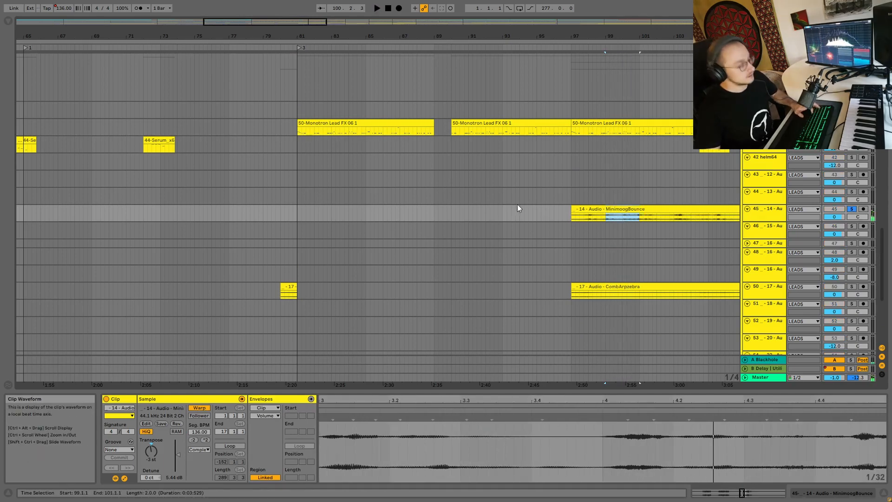
key(ctrl+c)
click(419, 219)
key(ctrl+v)
Enlarge the MinimoogBounce track, fade in the copied clip at bar 87 and extend its end to bar 90.
key(a)
key(a)
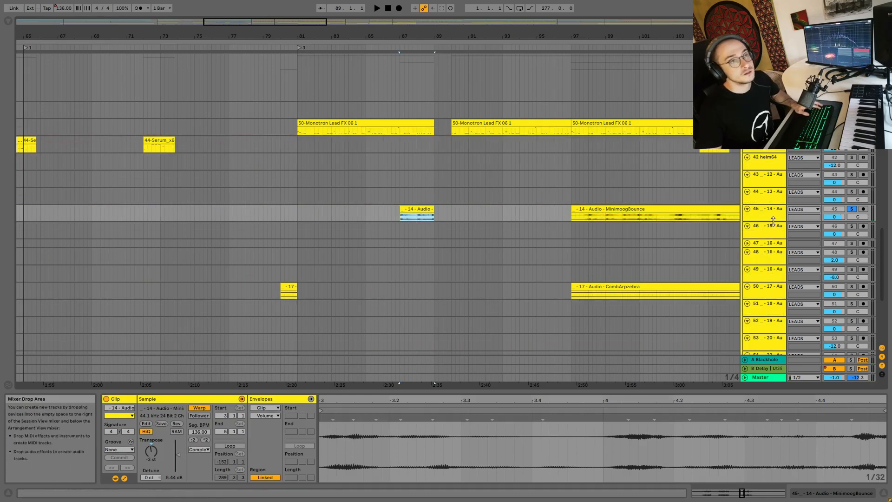
key(alt+plus)
click(429, 222)
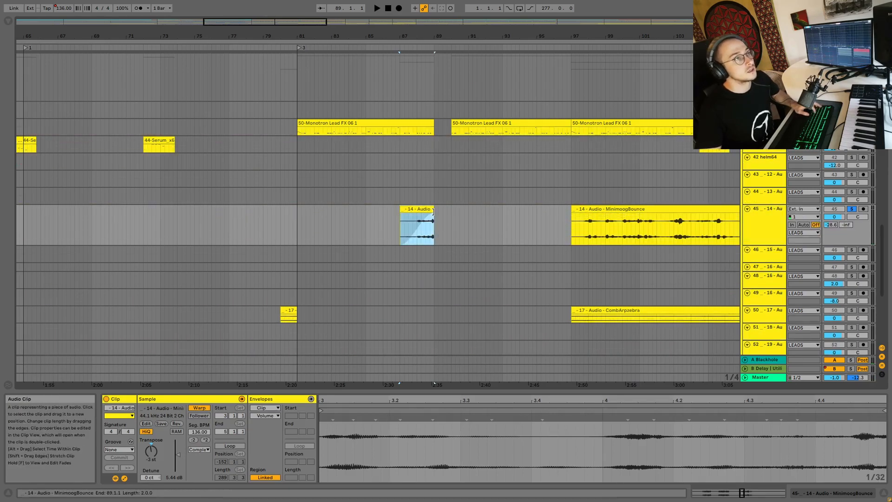
drag(433, 211, 451, 211)
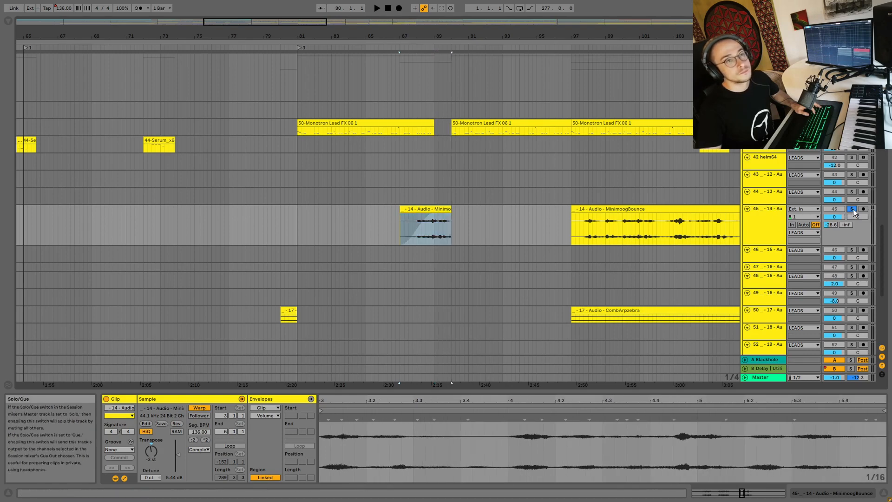
Take the MinimoogBounce track out of solo, then cut the Monotron lead between bars 93 and 94 and place the Processor 2 clip there.
click(322, 210)
key(space)
drag(503, 132, 519, 134)
key(Delete)
scroll(511, 186, down, 5)
drag(445, 314, 514, 316)
Listen to how the lead, Minimoog and bass clips work together up to bar 94.
scroll(441, 232, up, 10)
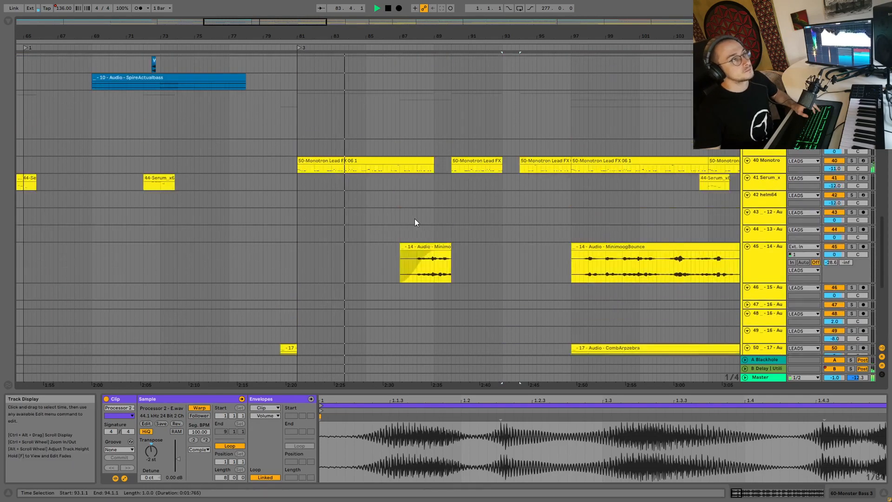
scroll(414, 219, up, 2)
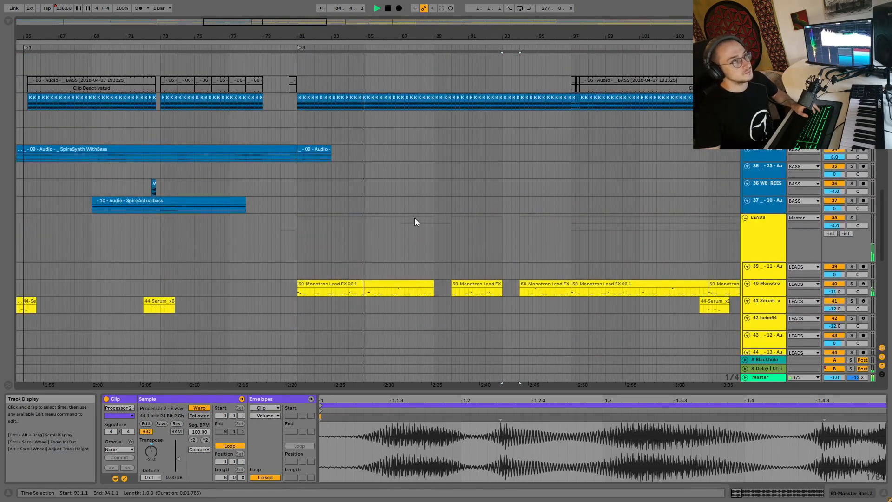
scroll(415, 218, down, 2)
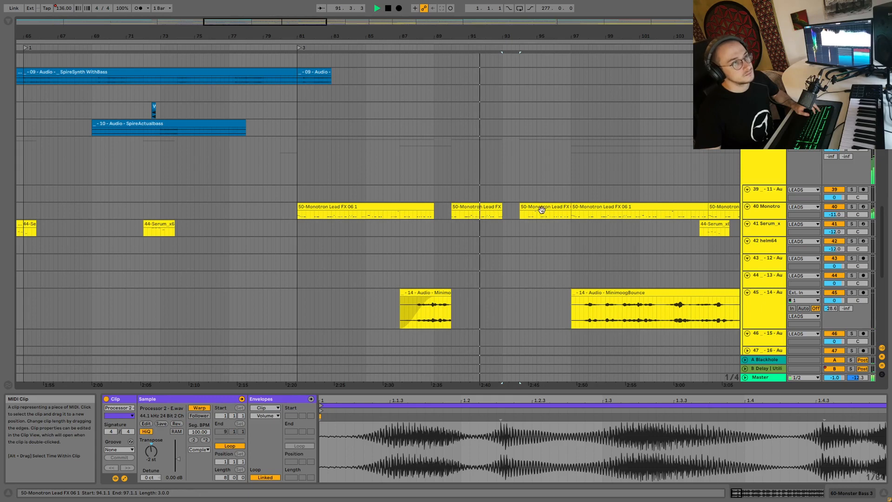
click(590, 209)
scroll(390, 118, right, 5)
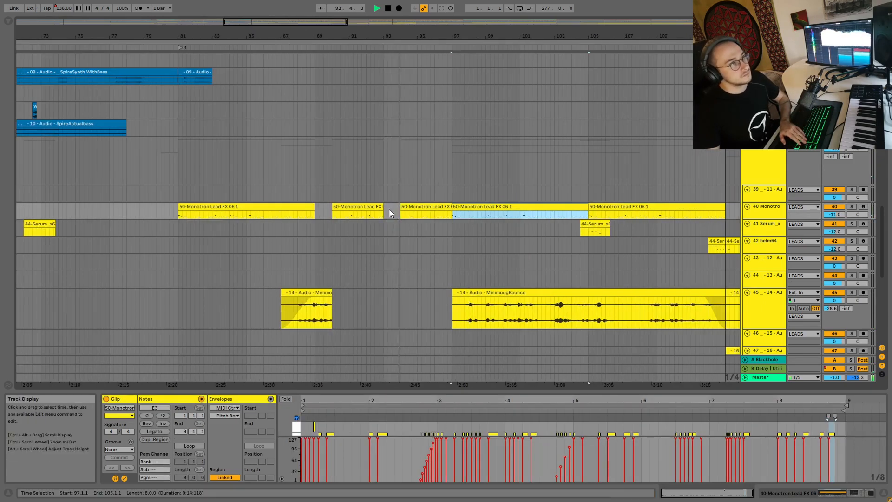
key(space)
Automate a raised B-Delay send on the Monotron track over the last beat before bar 93.
drag(379, 215, 384, 217)
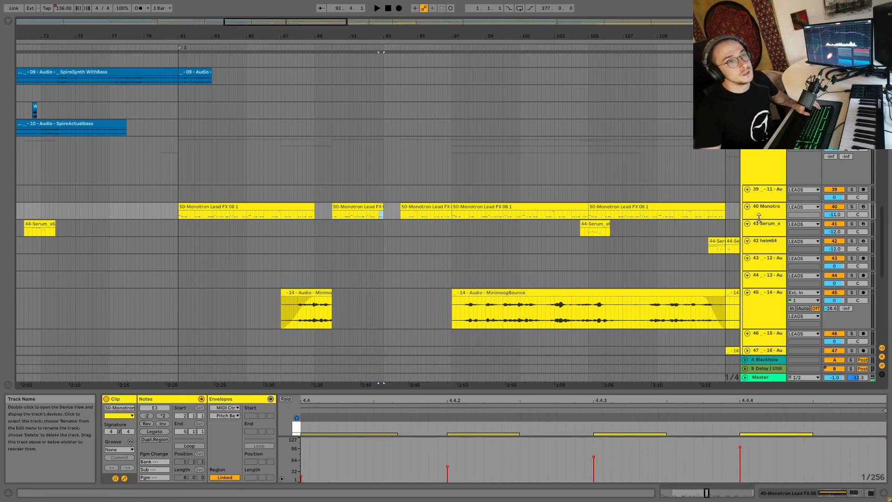
drag(760, 218, 832, 226)
key(a)
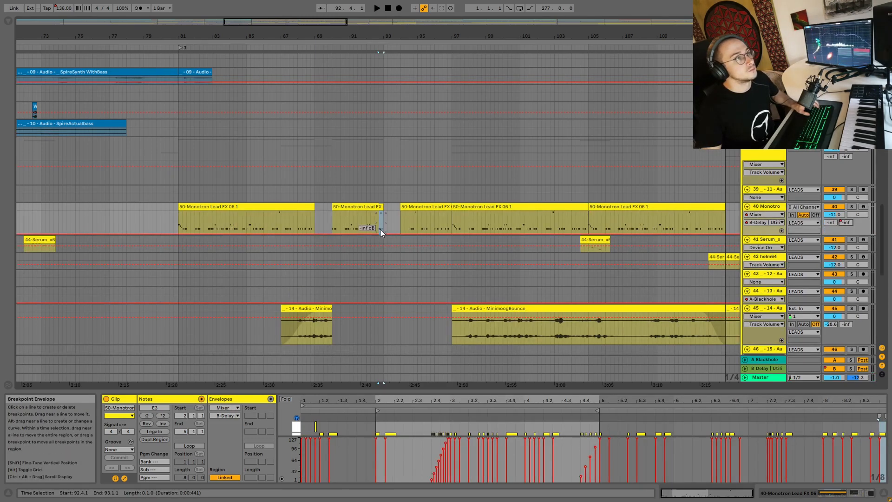
Play back the delay throw and trim the start of the Monotron Lead FX clip at bar 94 to 94.3.
key(space)
drag(401, 207, 411, 208)
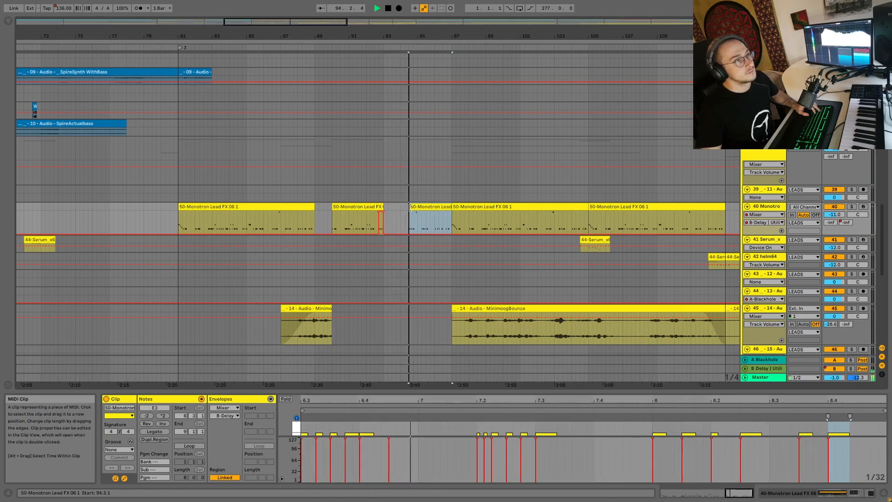
key(space)
Replay the start of the section from bar 81 and look over the atmosphere and crash clips around it.
drag(346, 20, 345, 22)
click(235, 209)
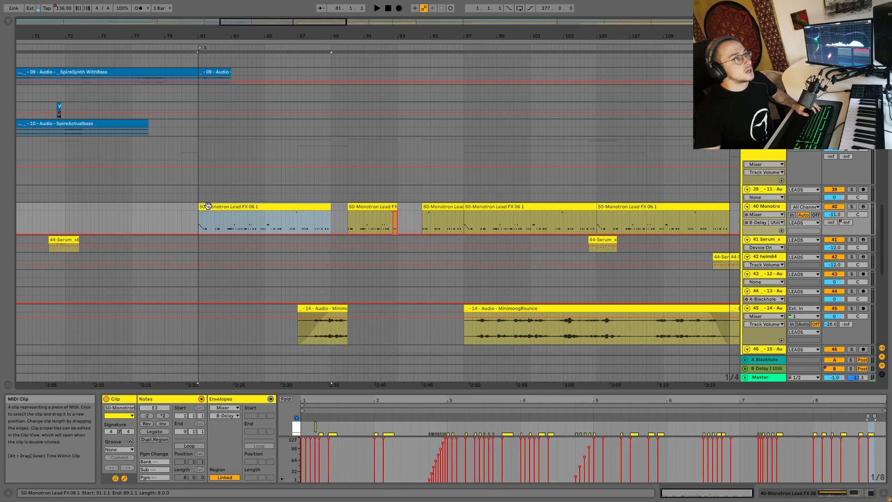
scroll(230, 208, down, 4)
key(space)
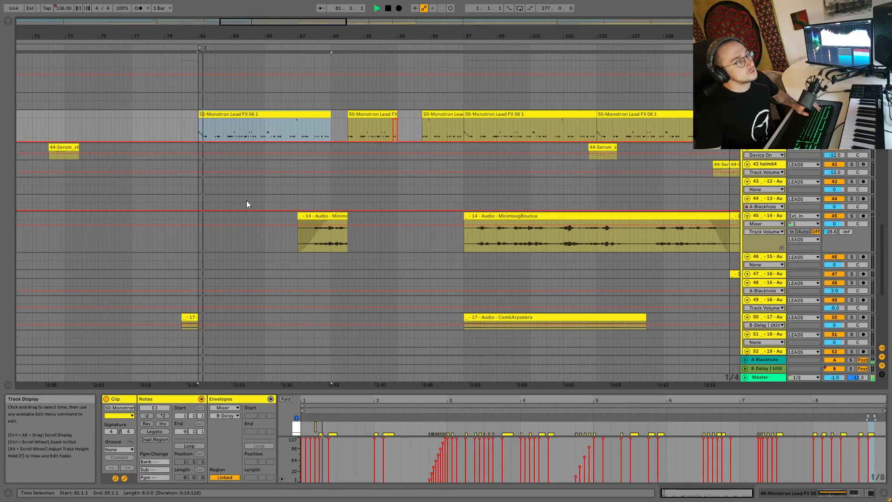
key(space)
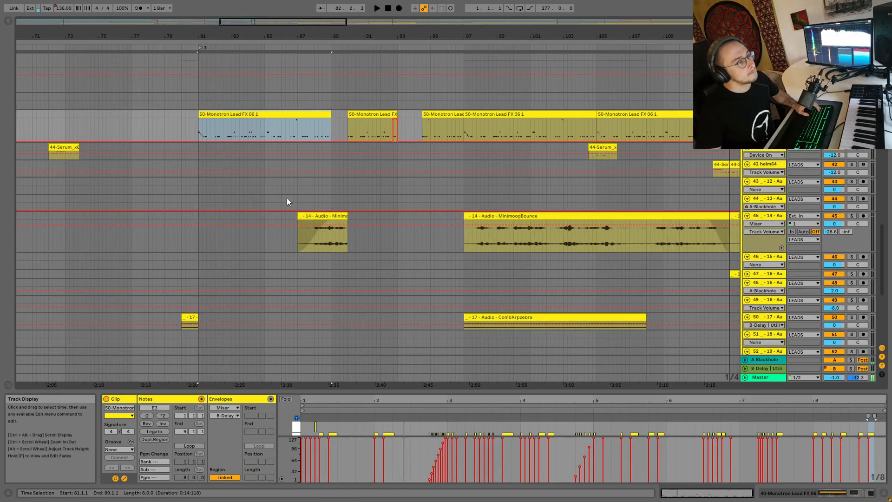
scroll(375, 210, up, 10)
scroll(375, 214, up, 10)
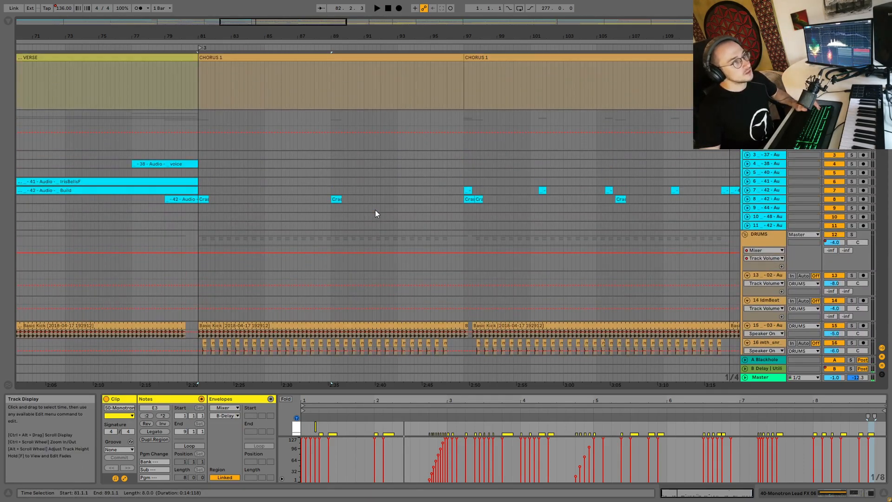
drag(337, 37, 385, 16)
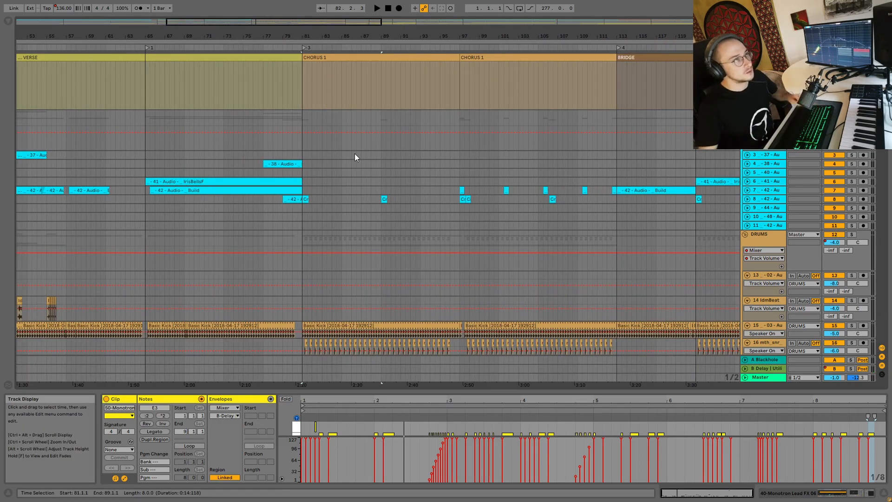
Audition the soloed IrisBells atmosphere clip from bar 79 at the end of the verse.
click(283, 182)
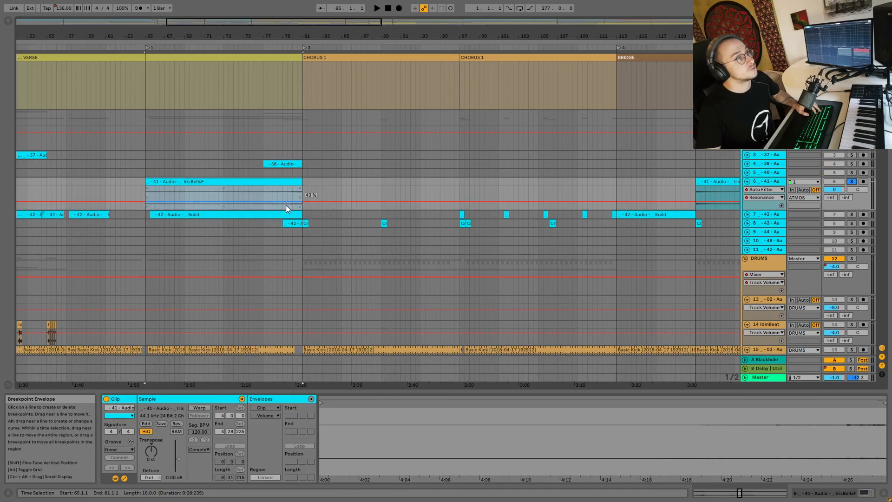
click(283, 190)
key(space)
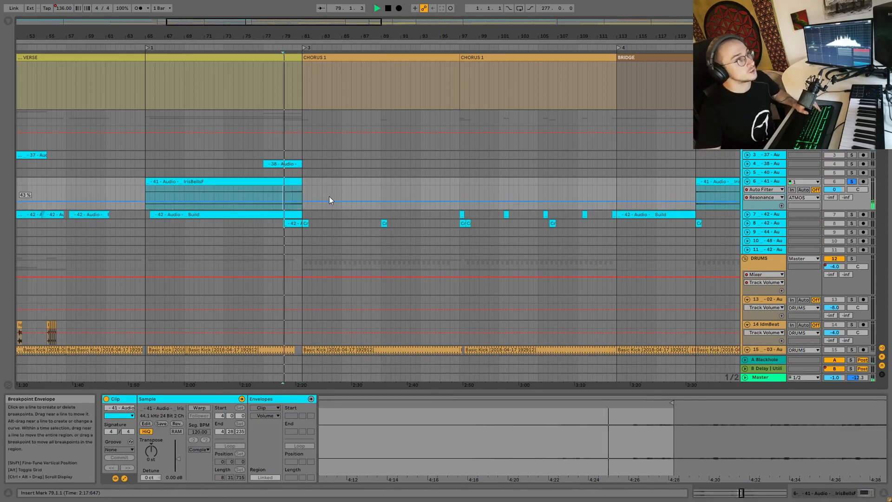
key(space)
key(minus)
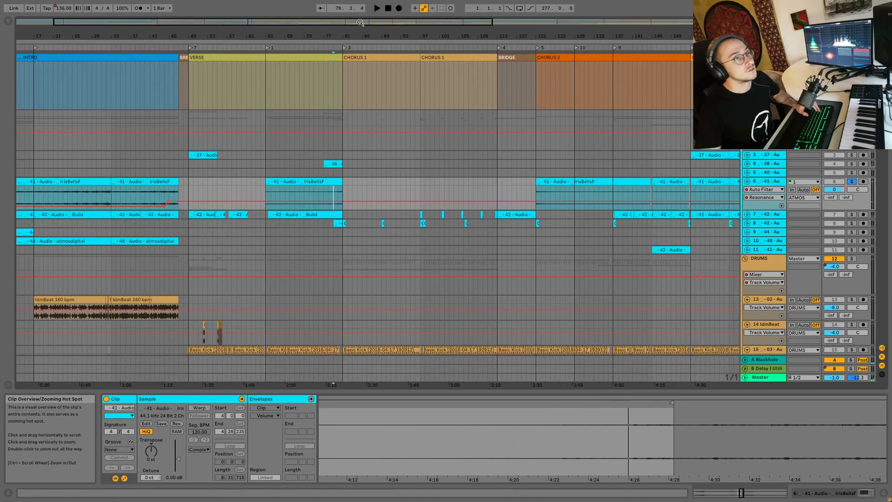
Solo the Build atmosphere track and audition its first short clip at bar 137 in Chorus 2.
drag(765, 209, 769, 285)
click(614, 220)
click(852, 184)
key(space)
drag(615, 223, 631, 223)
key(space)
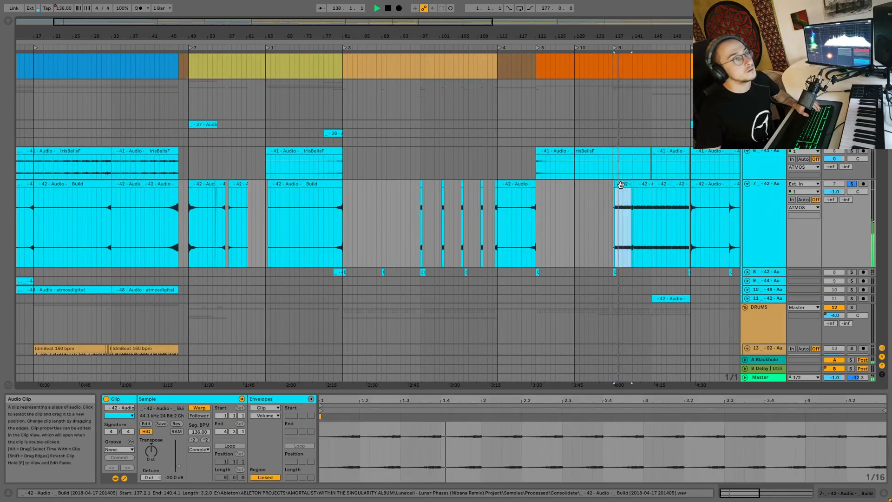
Copy the short Build clip from bar 137 to bar 81 on the same track, with the solo turned off.
key(plus)
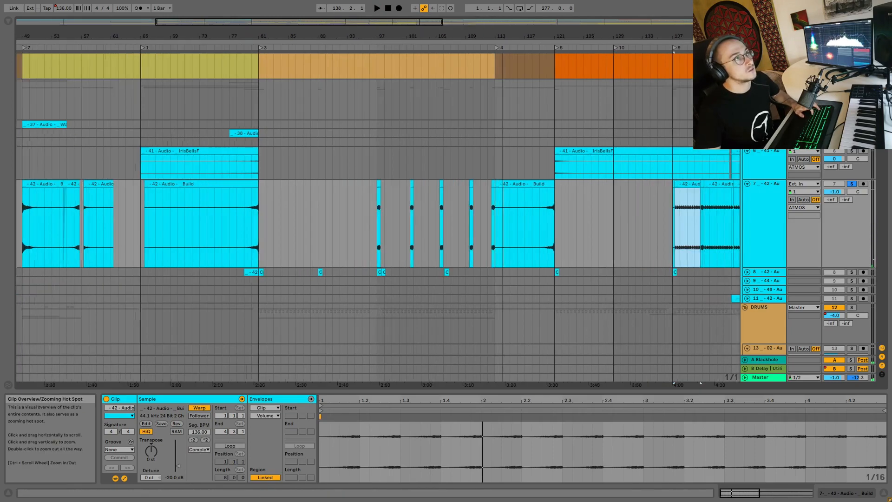
click(852, 184)
click(291, 218)
key(ctrl+v)
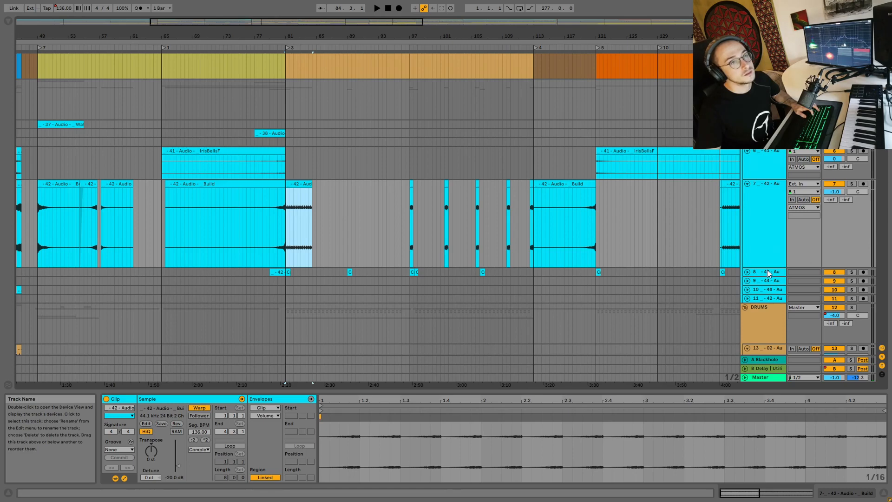
Extend the copied Build clip to bar 89 and lower its gain to -36.6 dB while listening.
drag(769, 272, 769, 224)
drag(204, 21, 252, 71)
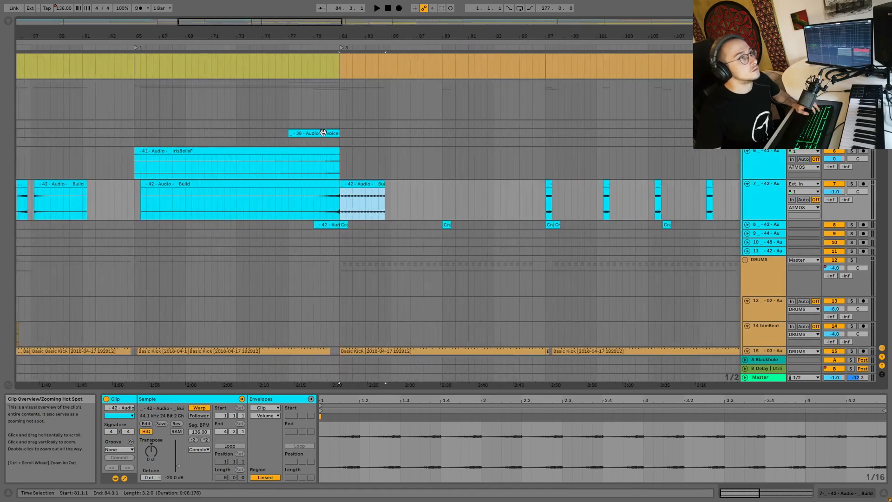
drag(175, 465, 178, 468)
key(space)
drag(380, 184, 442, 184)
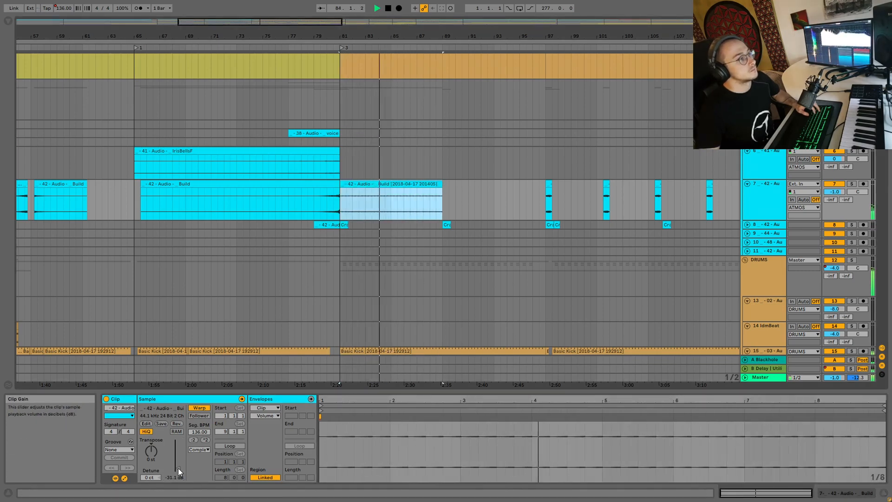
drag(177, 467, 177, 470)
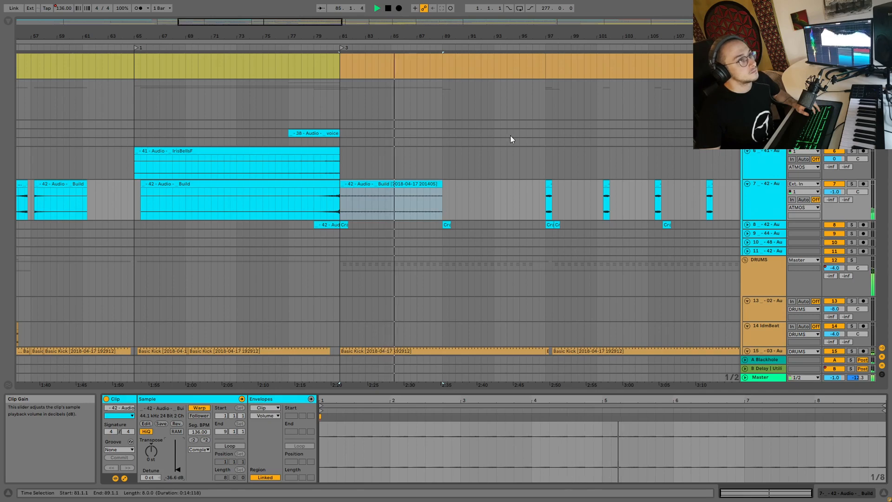
click(435, 183)
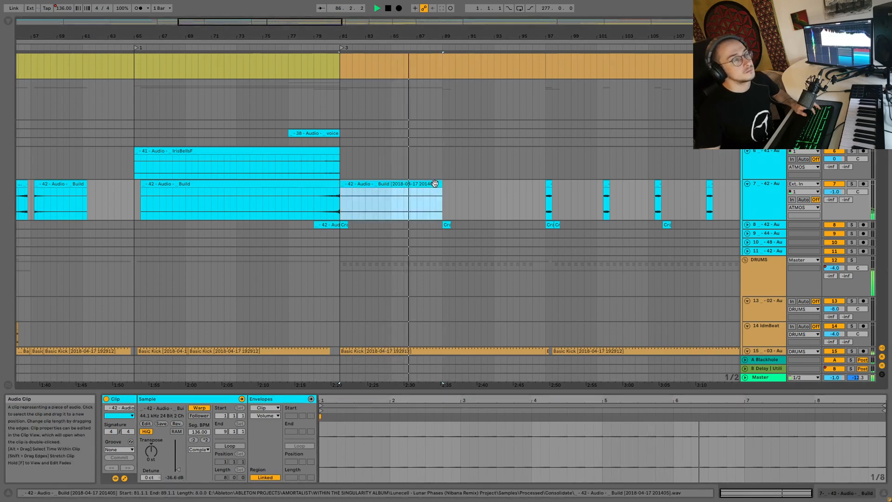
key(space)
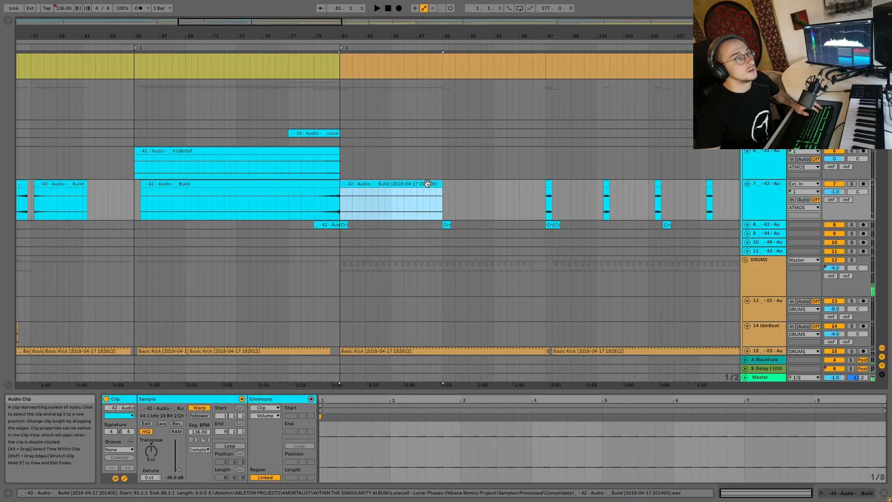
Split the Build clip at bar 87 and show the transposition envelope of its last two bars.
click(418, 206)
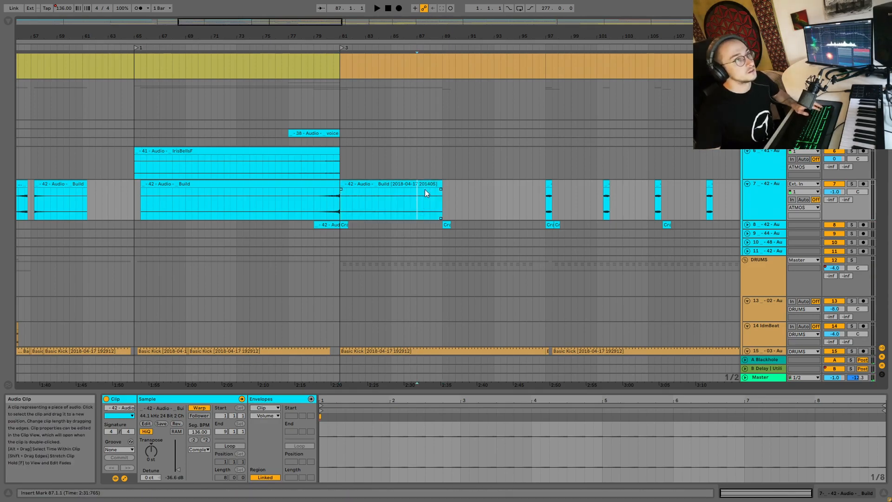
key(ctrl+e)
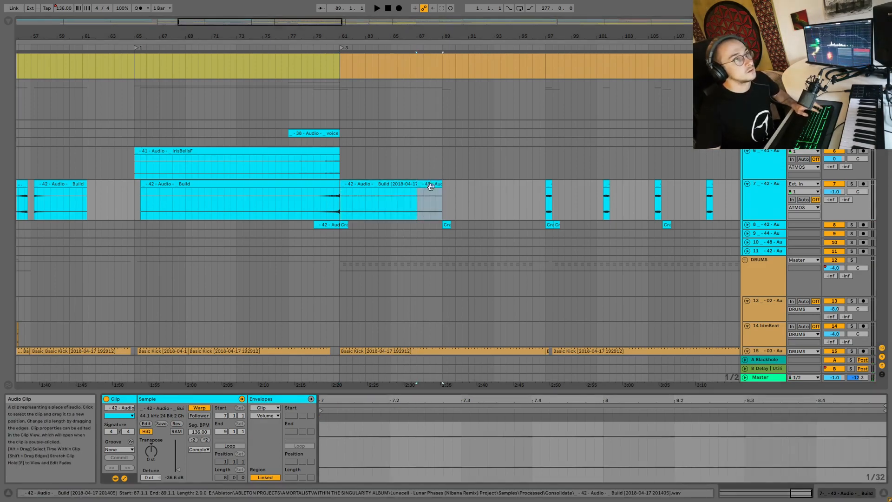
click(202, 449)
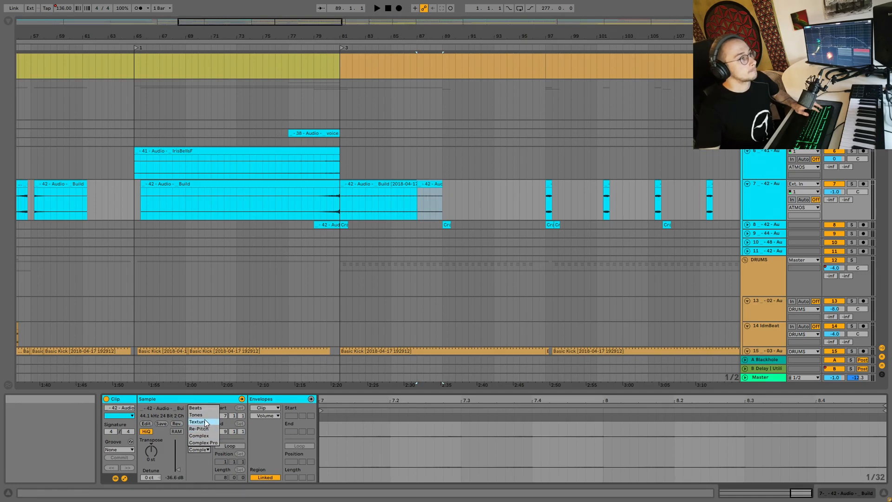
click(128, 478)
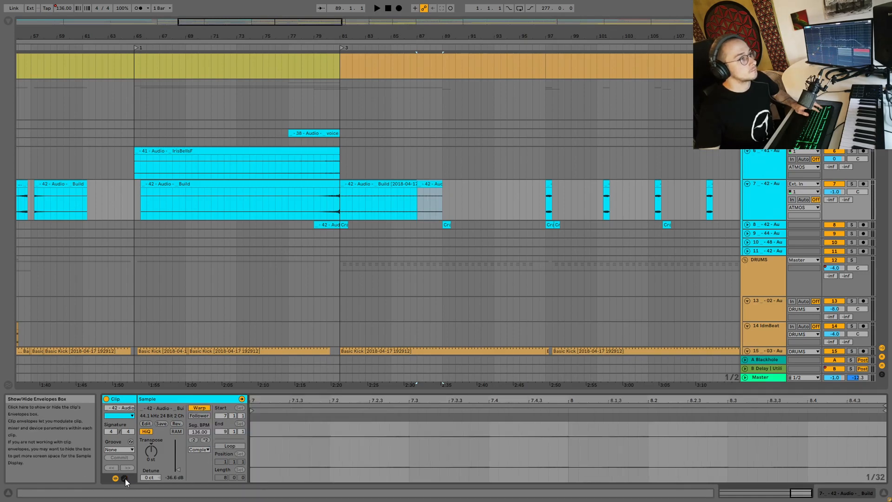
click(265, 415)
click(272, 429)
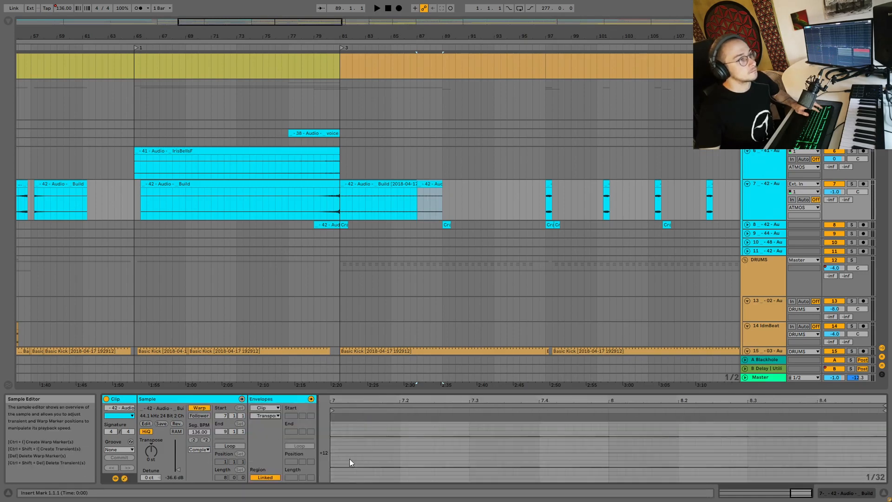
Draw a transposition ramp from 0 to +12 semitones across the Build clip at bars 87 to 89 and play it.
click(736, 434)
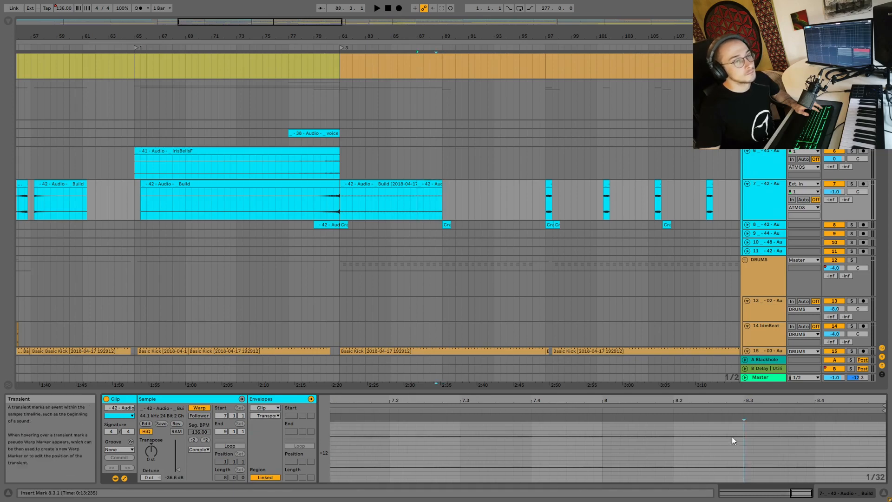
scroll(720, 442, down, 5)
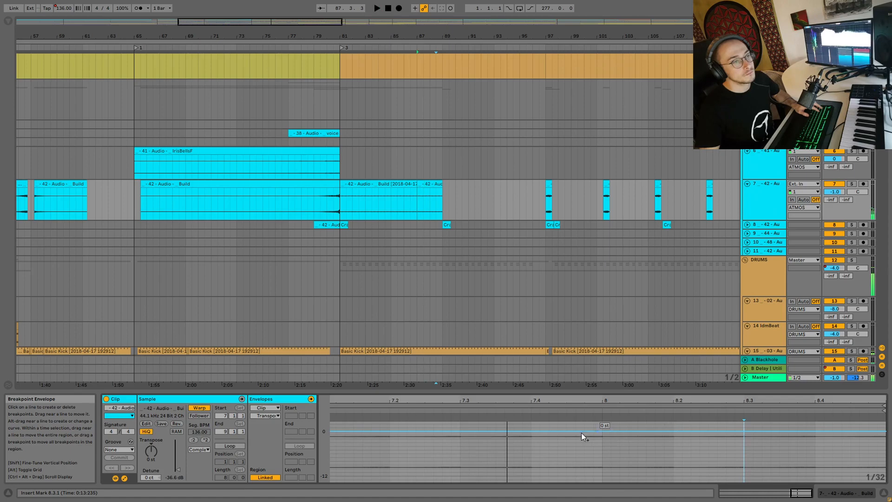
drag(333, 430, 885, 423)
key(space)
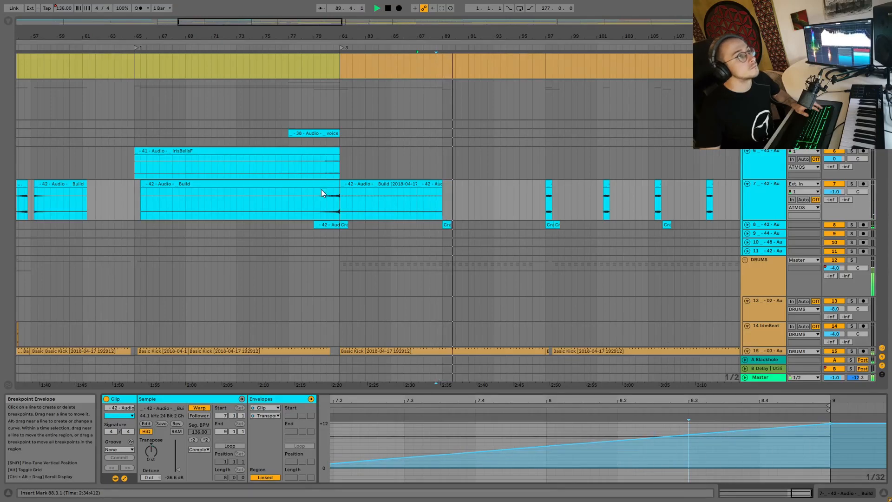
Play back the pitch riser from bar 87 and look over the drum and percussion clips across the arrangement.
drag(442, 200, 418, 200)
key(space)
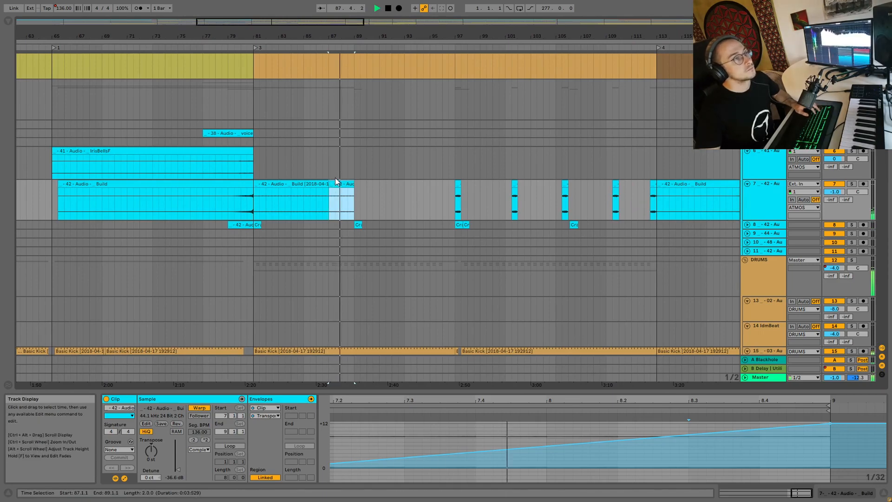
scroll(375, 173, down, 3)
scroll(377, 170, down, 5)
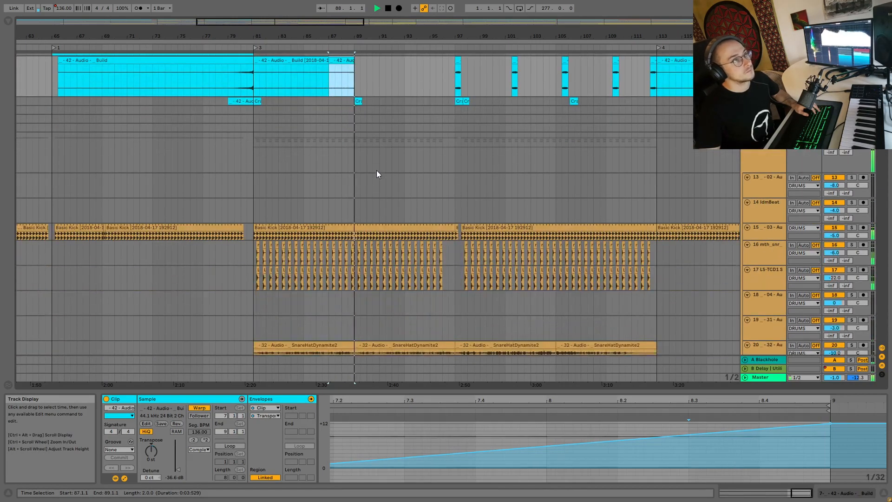
scroll(456, 176, down, 4)
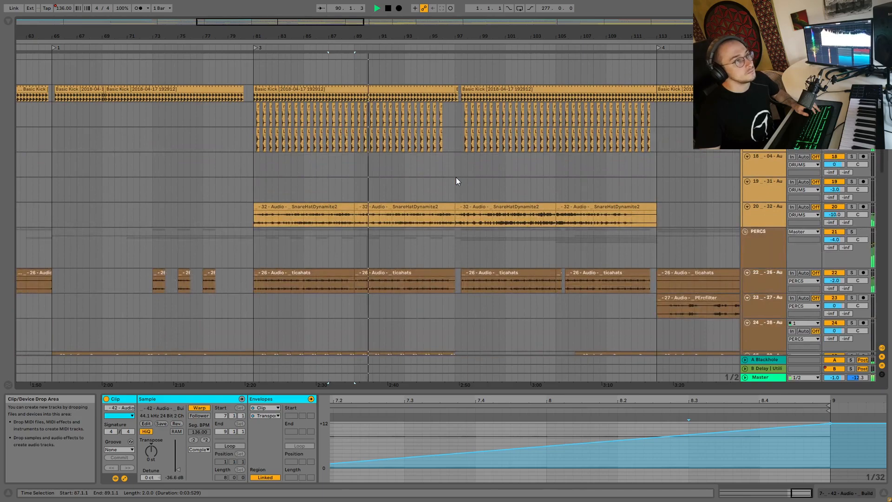
scroll(407, 246, down, 1)
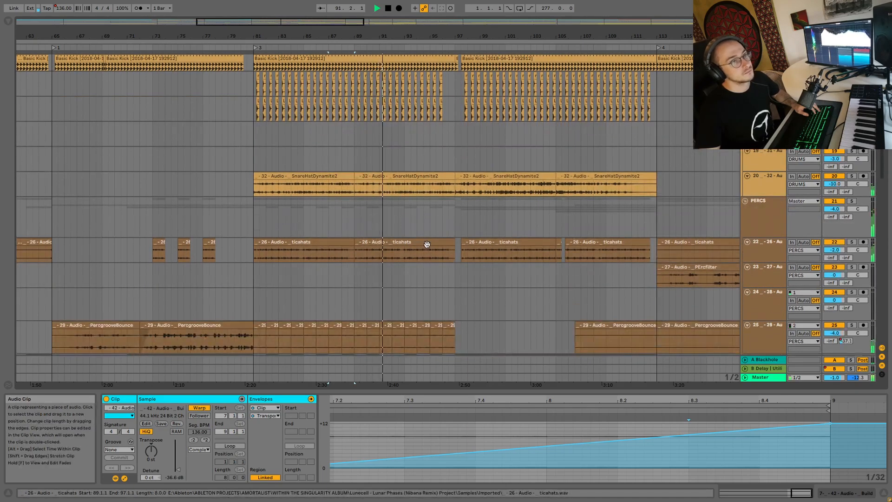
scroll(409, 257, down, 1)
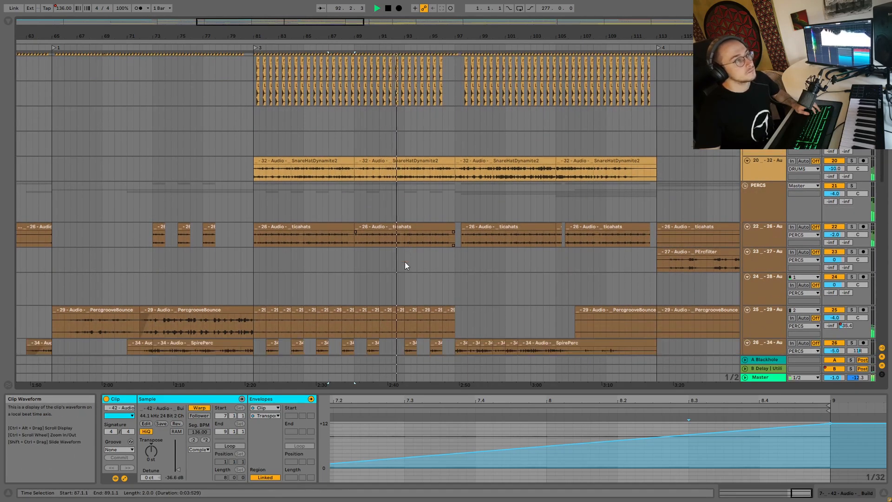
drag(325, 21, 325, 12)
key(space)
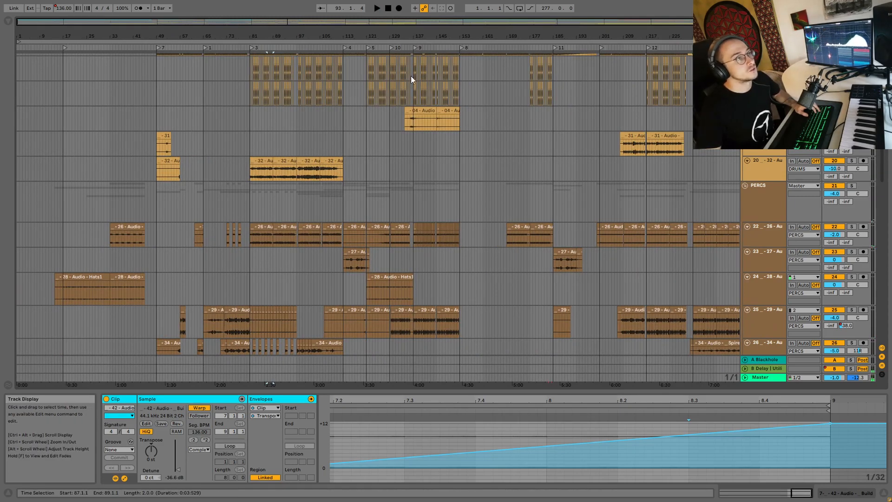
Solo the ticahats track and compare its pattern near the end of the song with bar 95.
drag(399, 21, 399, 17)
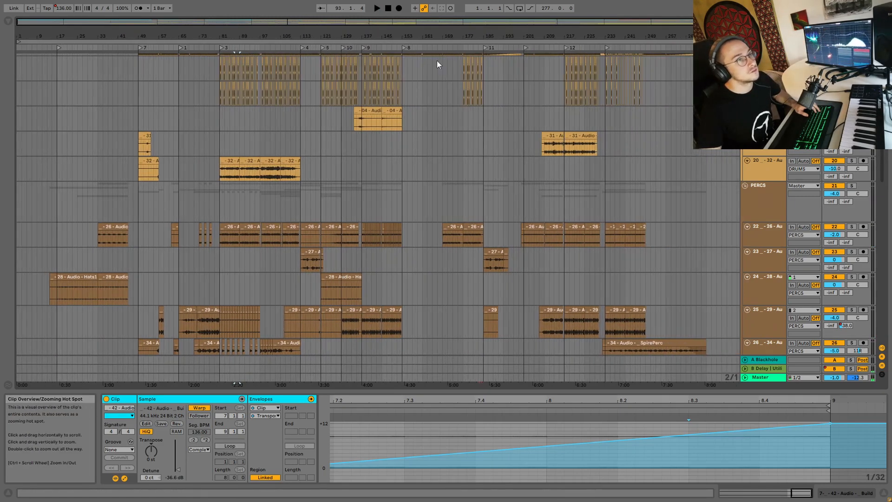
click(607, 238)
click(852, 227)
key(space)
click(609, 228)
key(space)
click(254, 259)
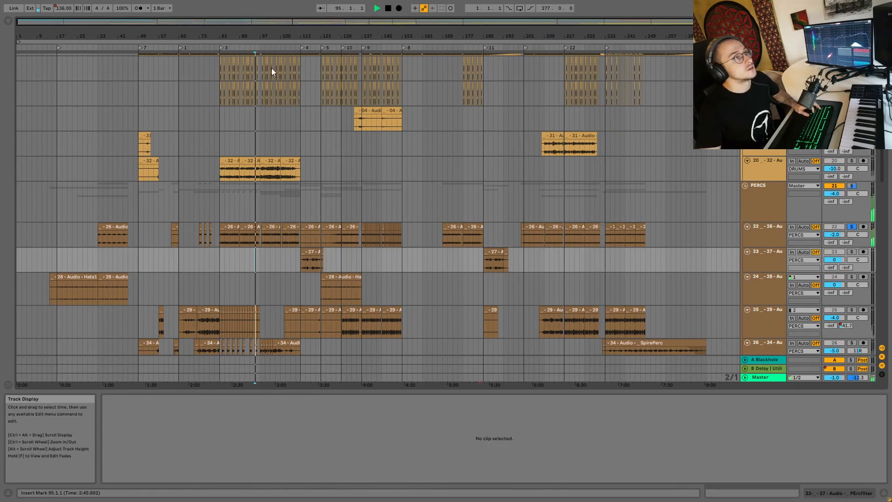
Listen to the percussion at the start of the bridge at bar 113 and turn off the PERCS solo.
drag(275, 21, 408, 160)
click(467, 231)
click(853, 205)
key(space)
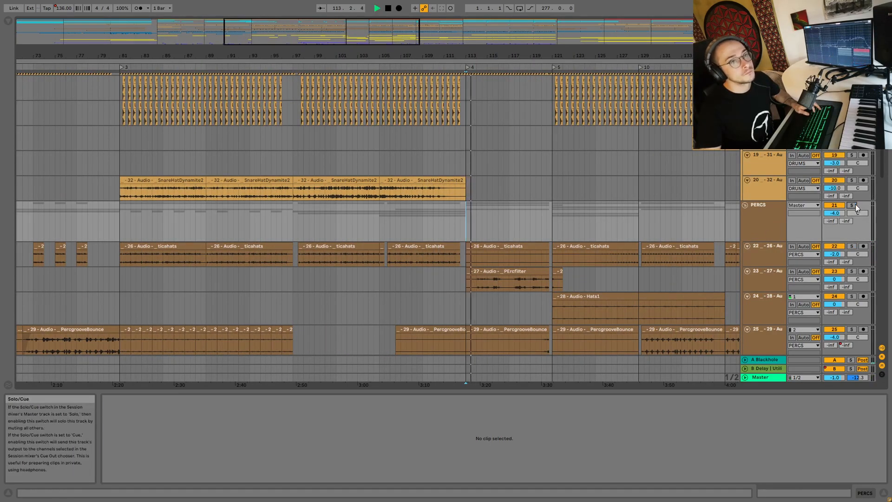
scroll(366, 236, right, 1)
key(space)
Look over the Chorus 1 tracks and listen to the ticahats clip from bar 81.
click(89, 231)
scroll(446, 163, up, 10)
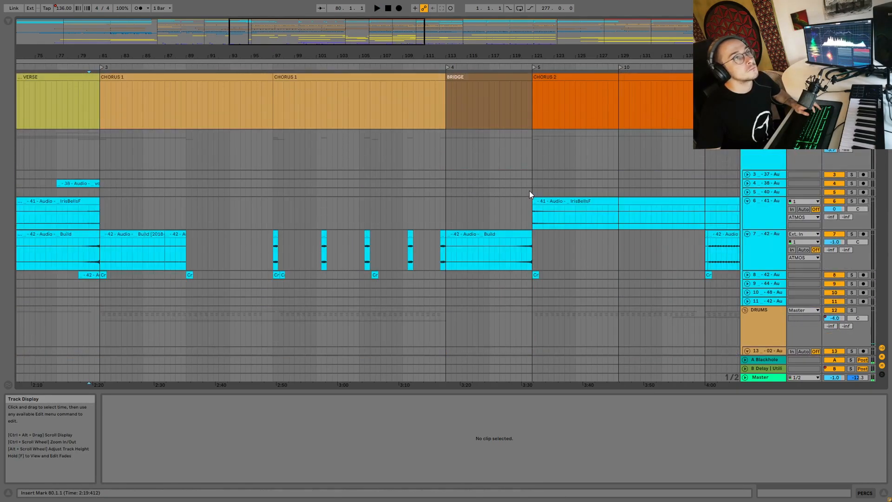
drag(502, 31, 353, 40)
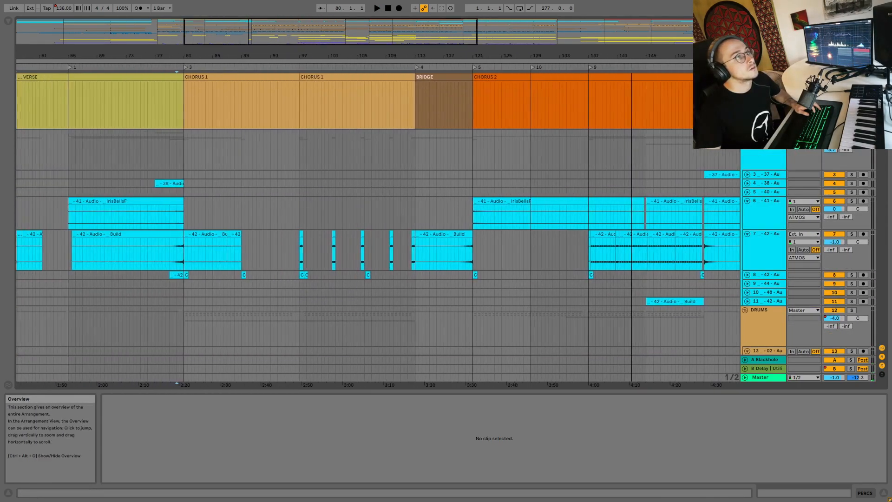
scroll(310, 197, down, 8)
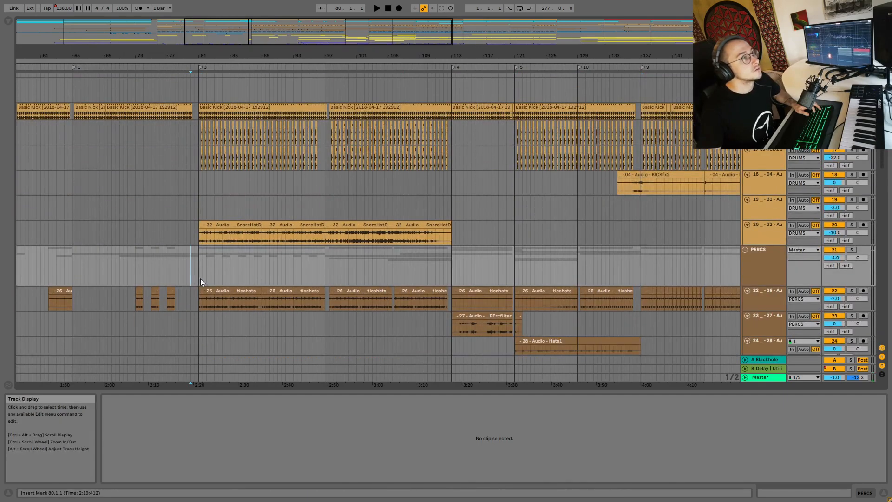
click(205, 299)
key(space)
key(plus)
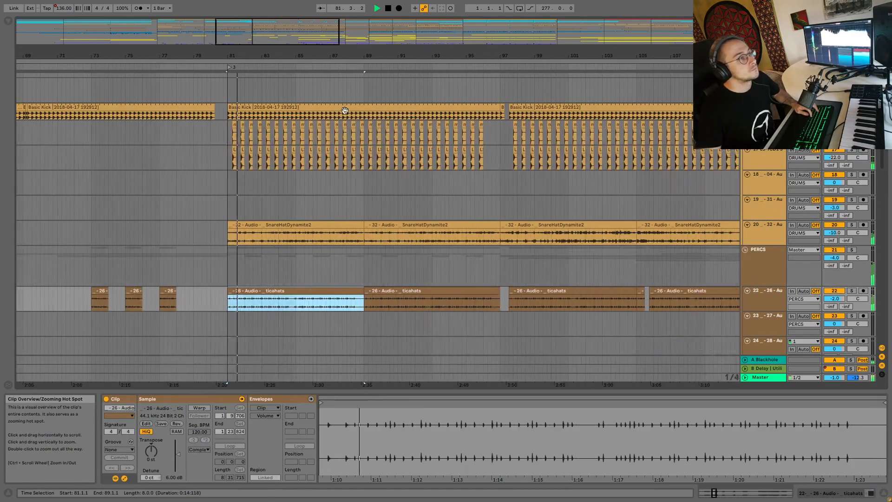
scroll(372, 320, down, 1)
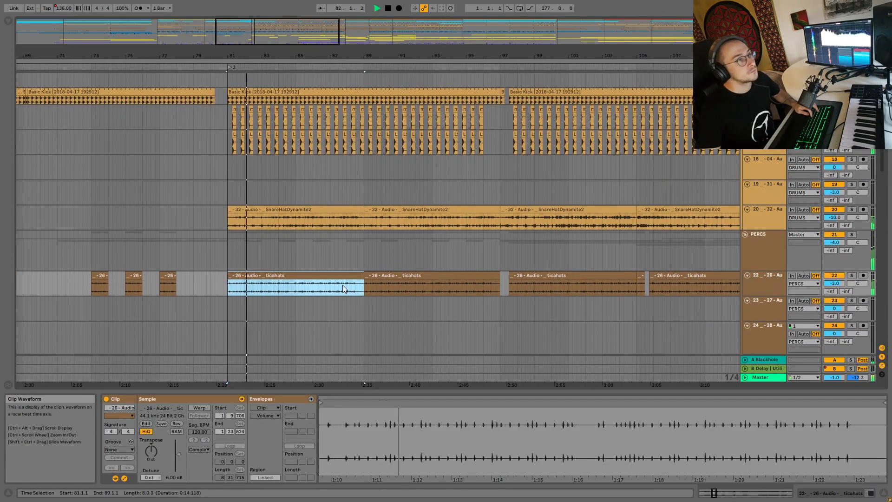
click(852, 276)
click(852, 276)
Consolidate bars 89 to 93 of the second ticahats clip and duplicate the result over bars 93 to 97.
drag(370, 294, 431, 288)
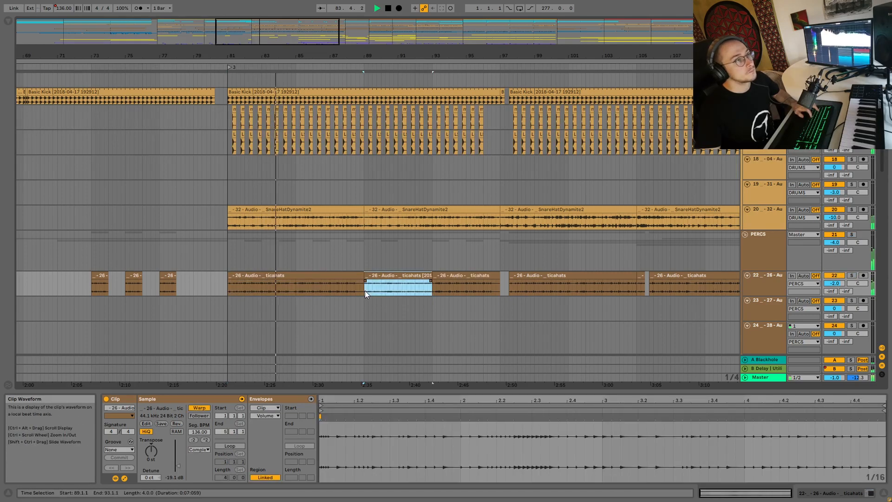
key(ctrl+j)
key(ctrl+d)
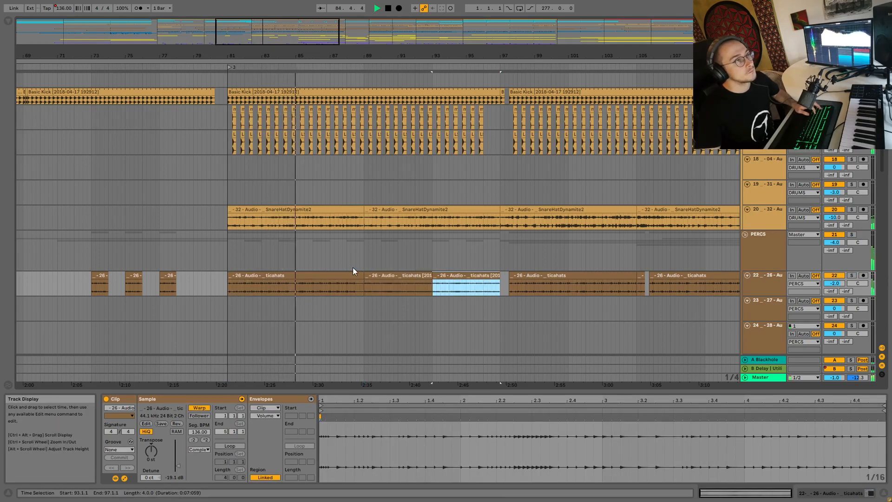
Cut a one-beat gap just before bar 89 in both snare tracks and the Kicknbass track.
click(362, 132)
click(363, 185)
scroll(365, 296, down, 10)
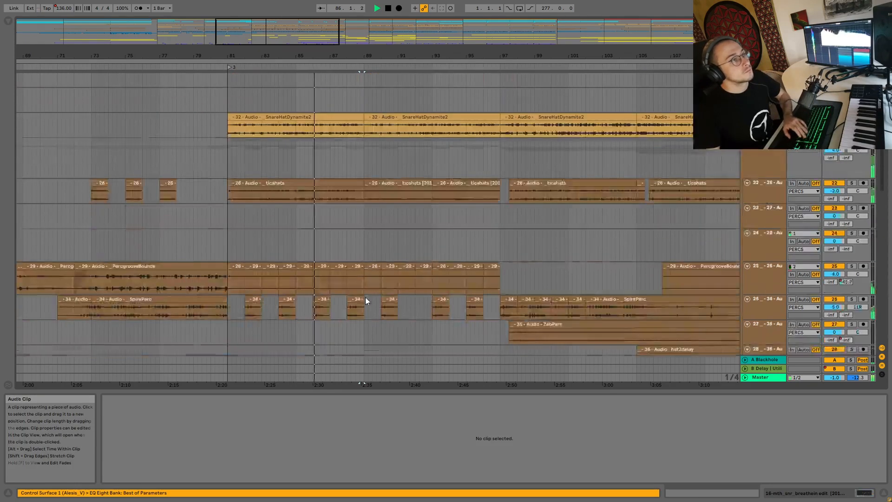
click(362, 294)
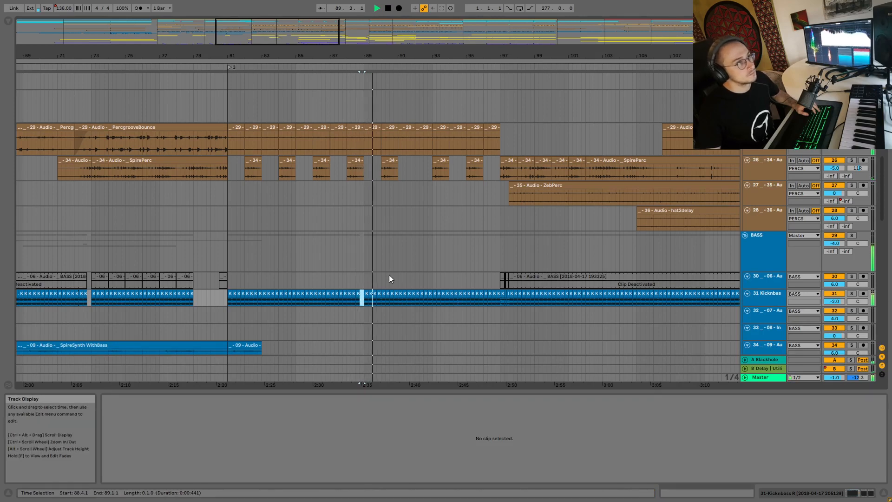
Stop playback and delete the Monotron Lead FX clips between bars 97 and 113.
scroll(396, 274, up, 8)
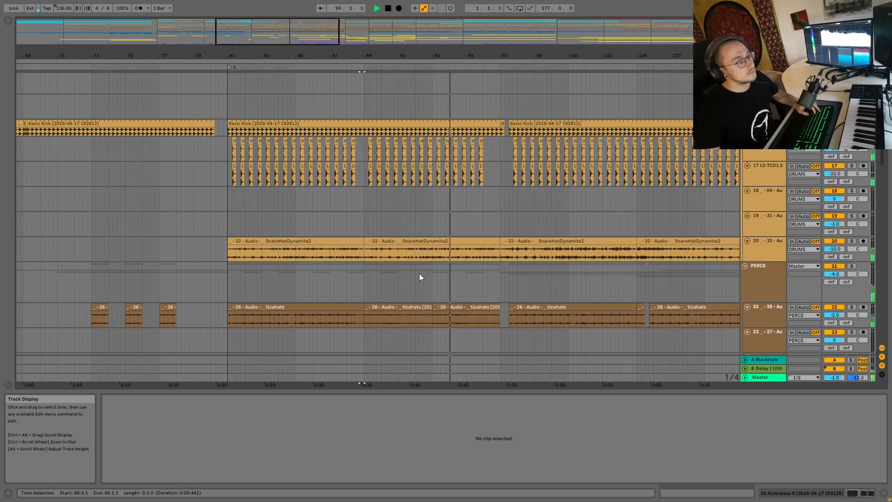
drag(278, 31, 310, 32)
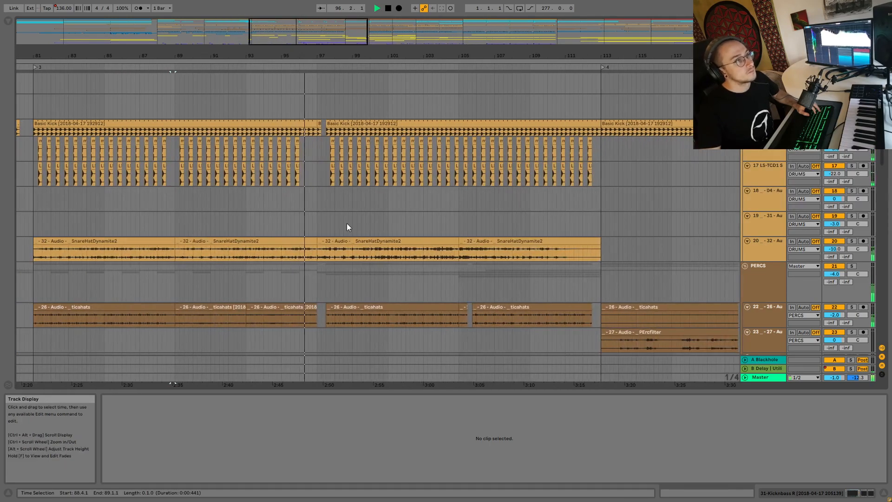
key(space)
scroll(494, 231, left, 3)
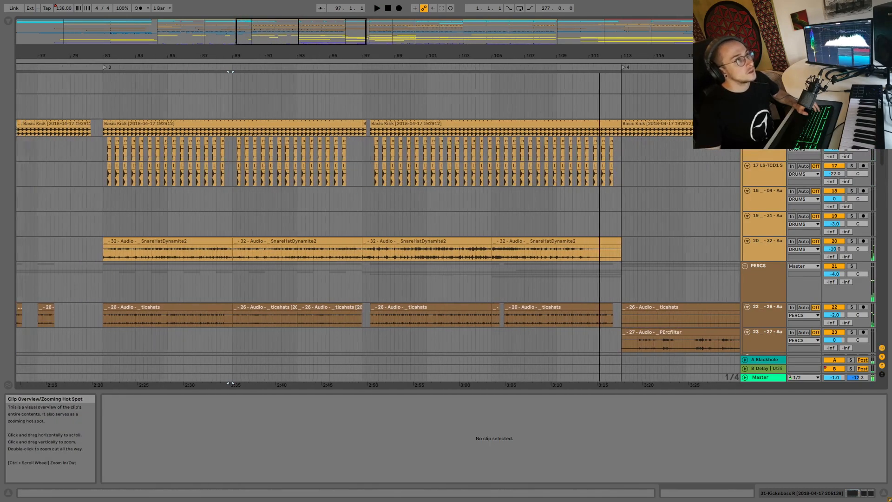
scroll(376, 241, down, 5)
scroll(395, 245, down, 10)
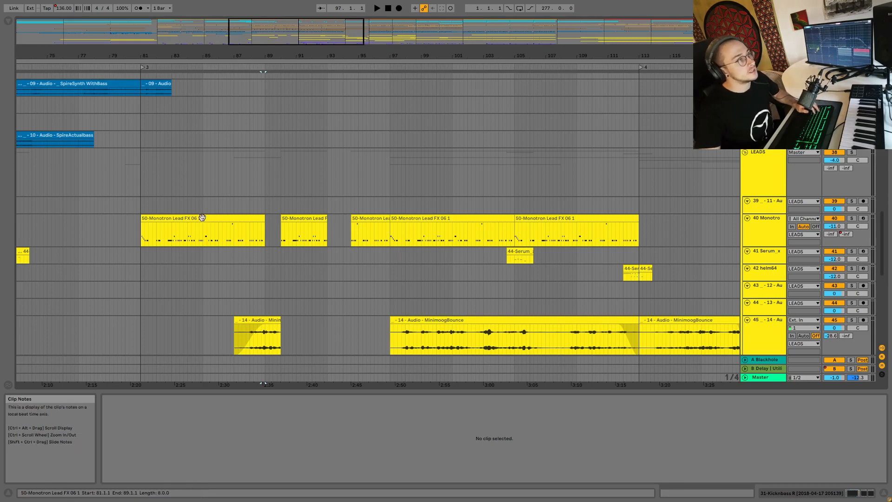
drag(405, 231, 600, 232)
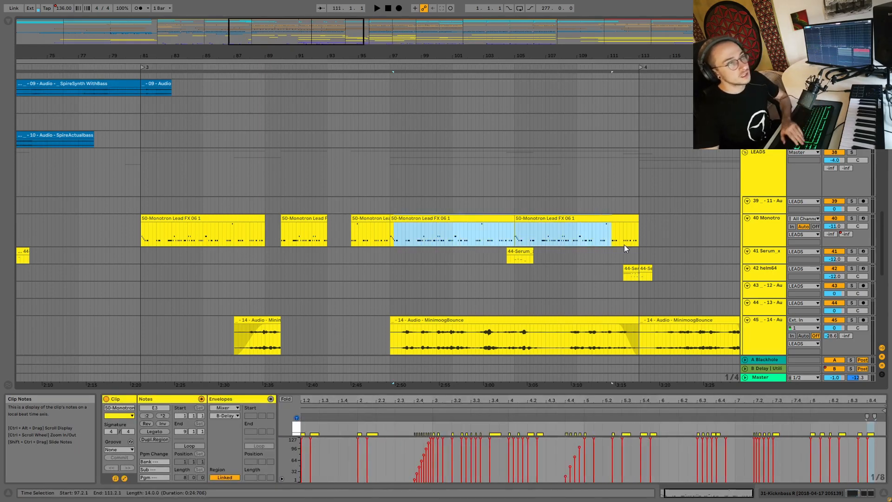
key(Delete)
Look over the lead, bass, percussion and atmosphere tracks around both Chorus 1 sections and the overall song layout.
scroll(315, 279, down, 3)
scroll(315, 279, down, 2)
scroll(325, 232, down, 2)
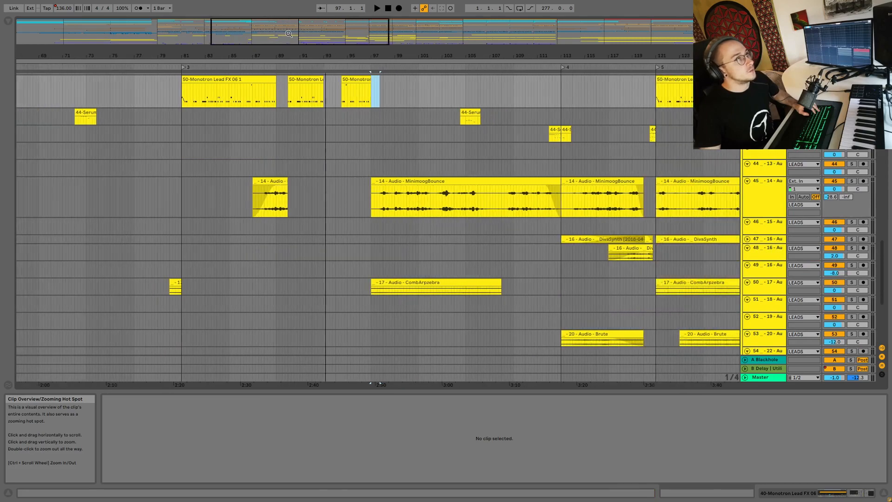
scroll(333, 209, up, 5)
scroll(333, 211, up, 15)
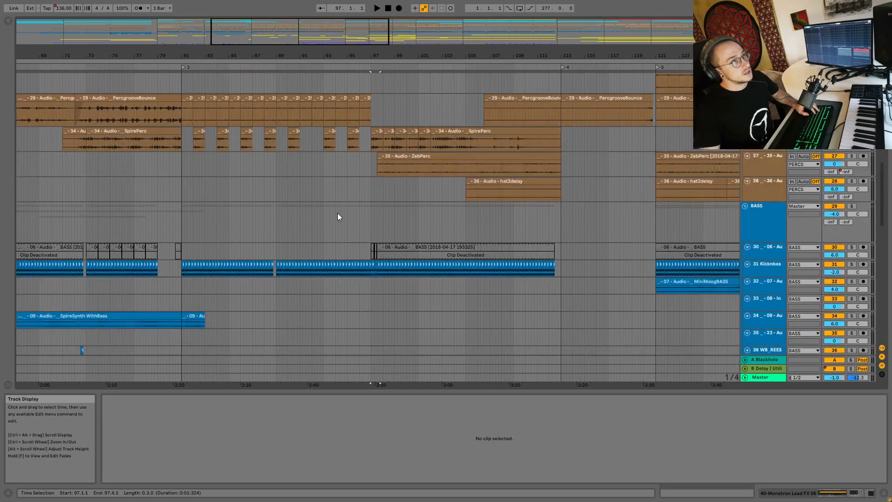
scroll(334, 212, up, 12)
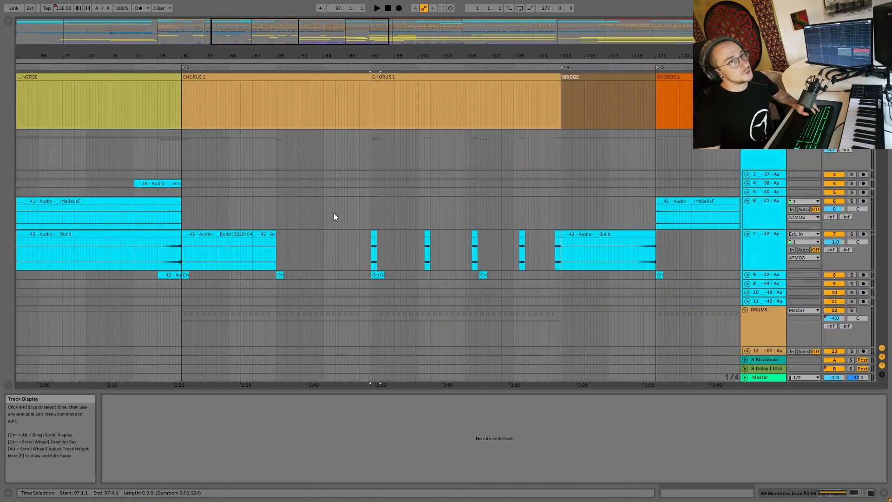
click(339, 99)
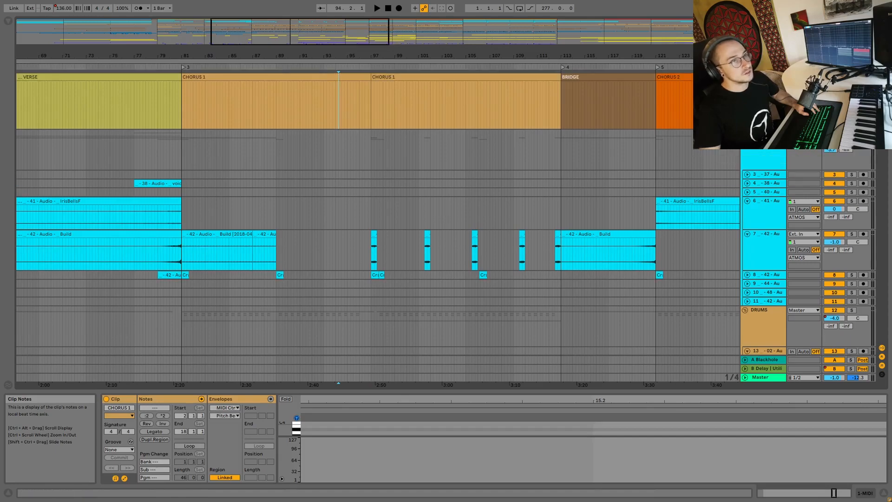
scroll(339, 99, down, 1)
drag(309, 26, 299, 64)
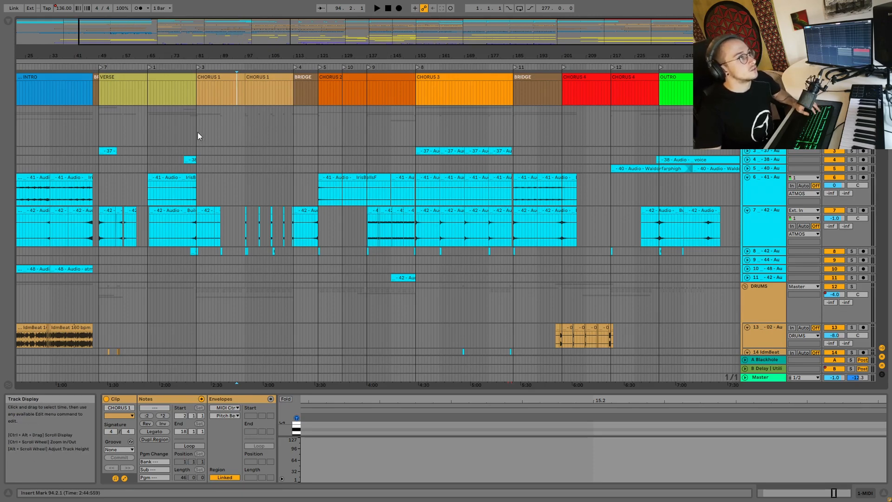
Listen to the second Chorus 1 section from bar 97 and examine its drum, percussion, bass, lead and FX clips.
click(247, 126)
drag(271, 55, 349, 67)
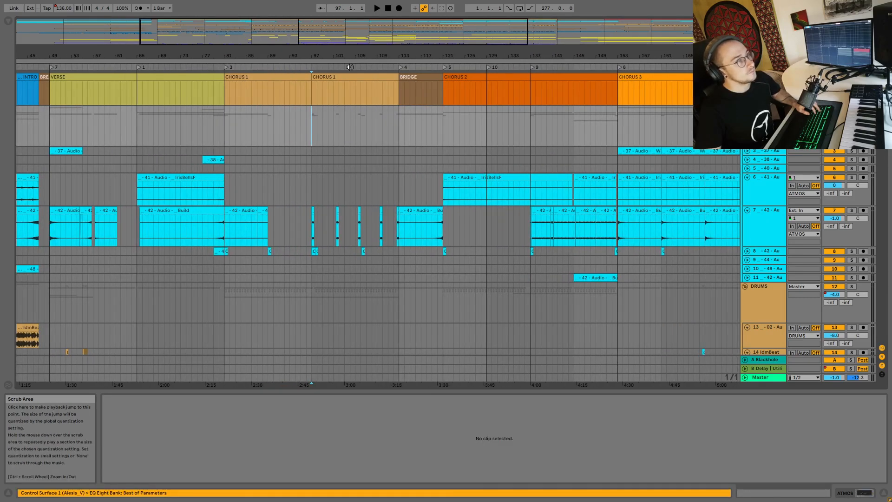
key(space)
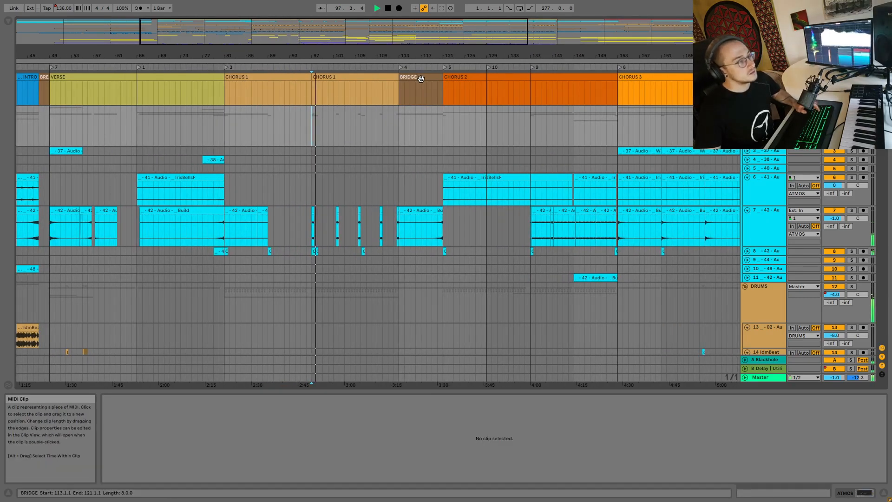
drag(413, 55, 407, 70)
scroll(402, 146, down, 5)
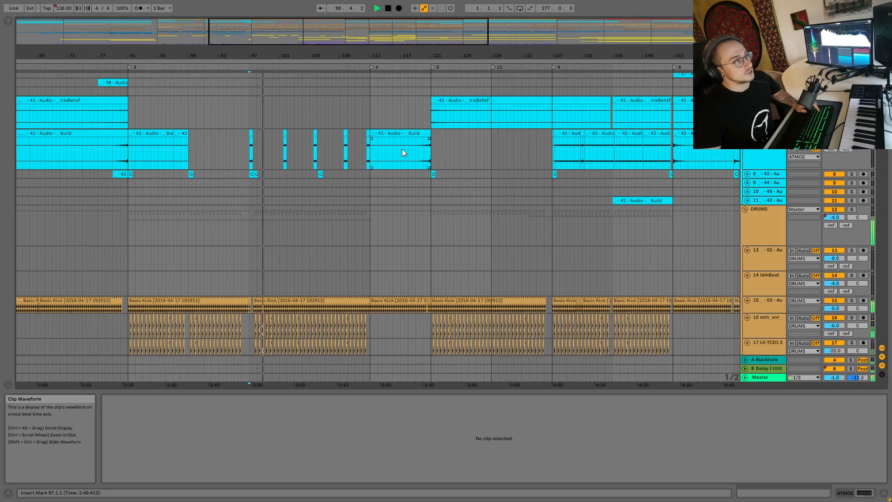
scroll(402, 157, down, 15)
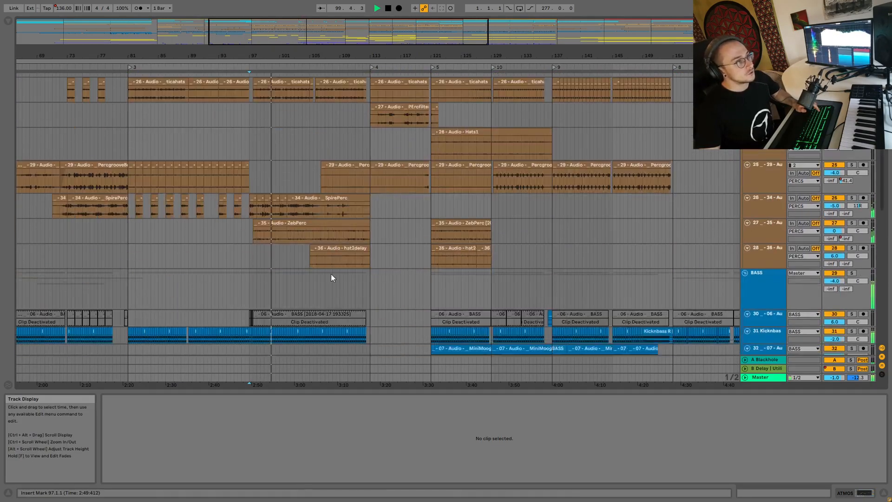
scroll(327, 281, down, 10)
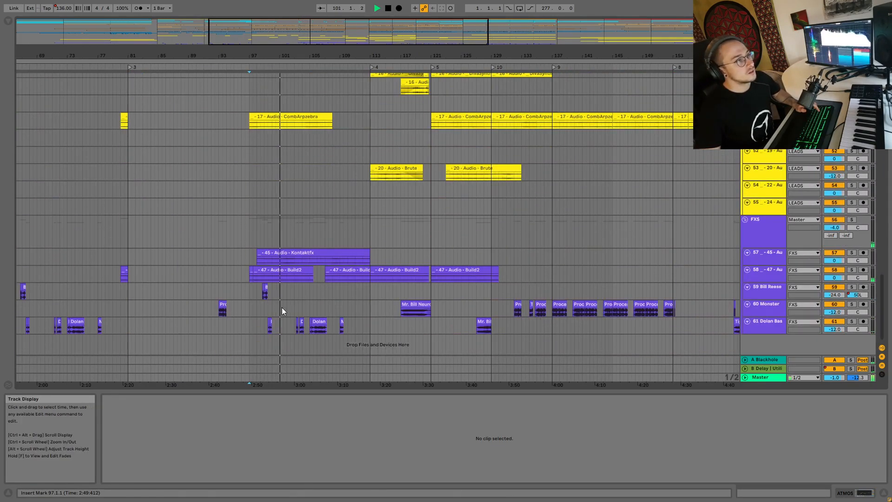
scroll(288, 303, up, 3)
scroll(297, 301, up, 5)
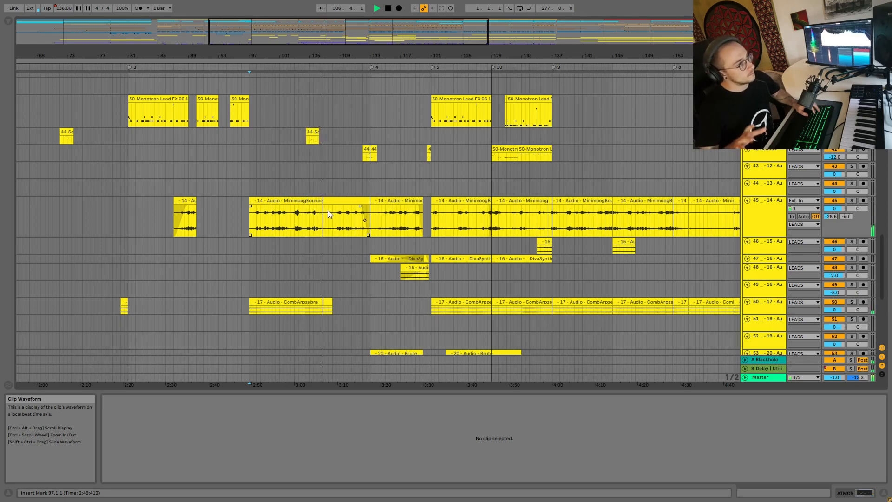
scroll(328, 210, up, 3)
scroll(328, 210, up, 4)
scroll(328, 210, down, 4)
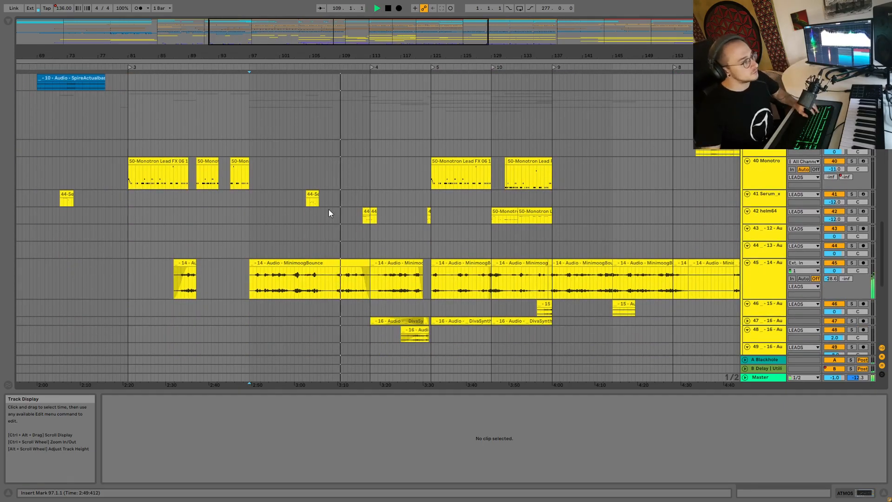
key(space)
Listen to Chorus 2 from bar 121 and examine the clips in its atmosphere, drum, bass and lead tracks.
scroll(394, 186, up, 15)
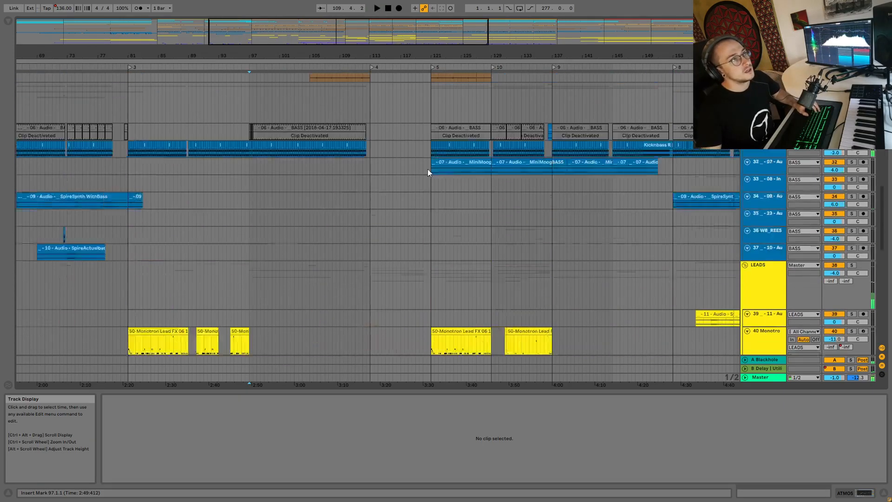
click(433, 119)
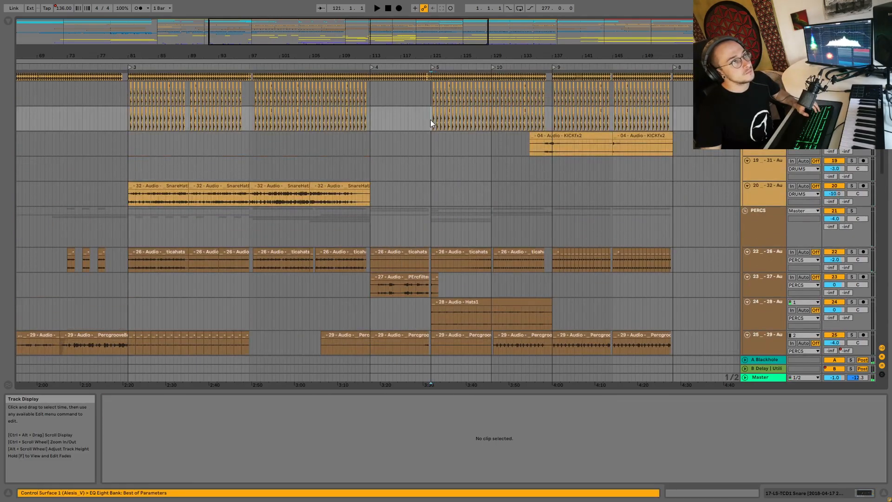
scroll(468, 150, up, 10)
key(space)
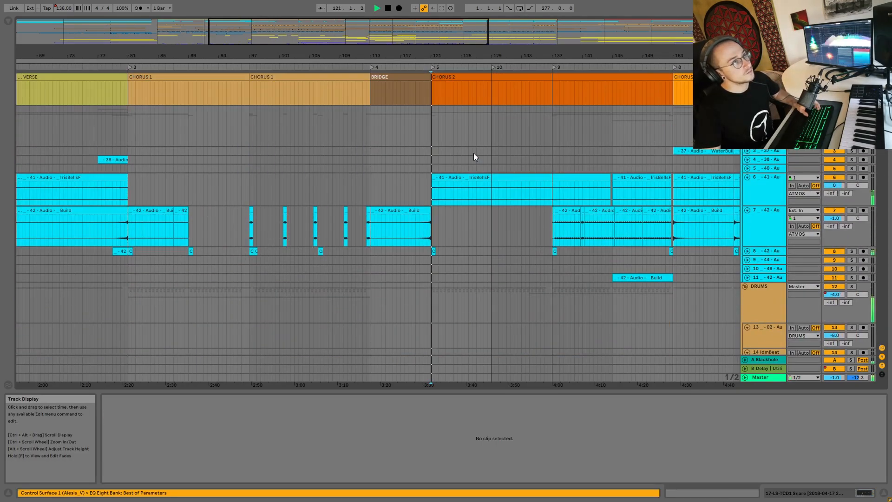
drag(411, 22, 466, 27)
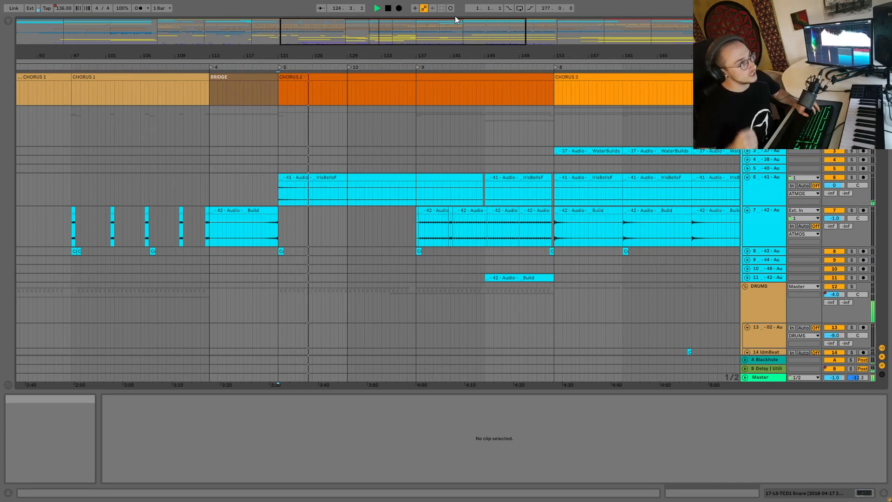
drag(459, 23, 473, 30)
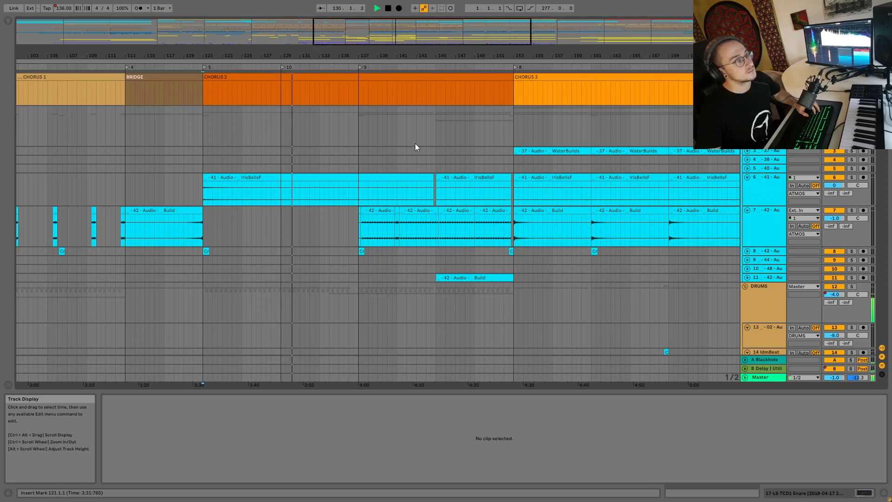
scroll(413, 142, down, 15)
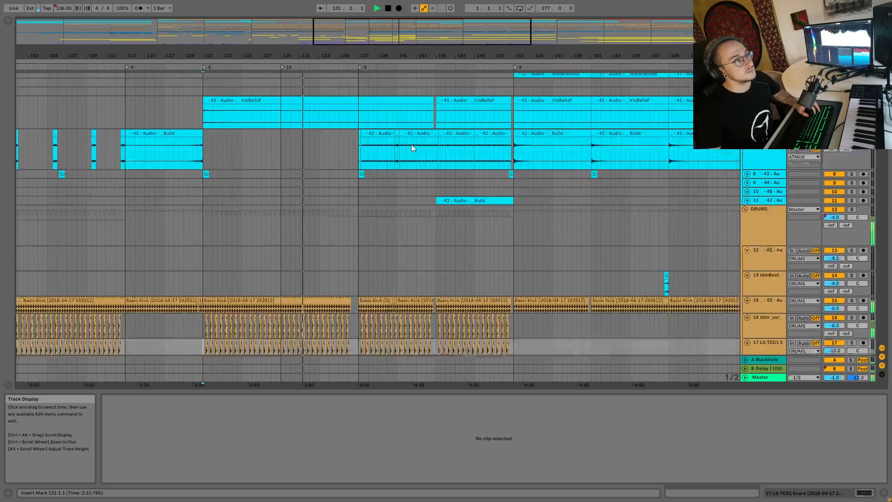
scroll(351, 268, down, 10)
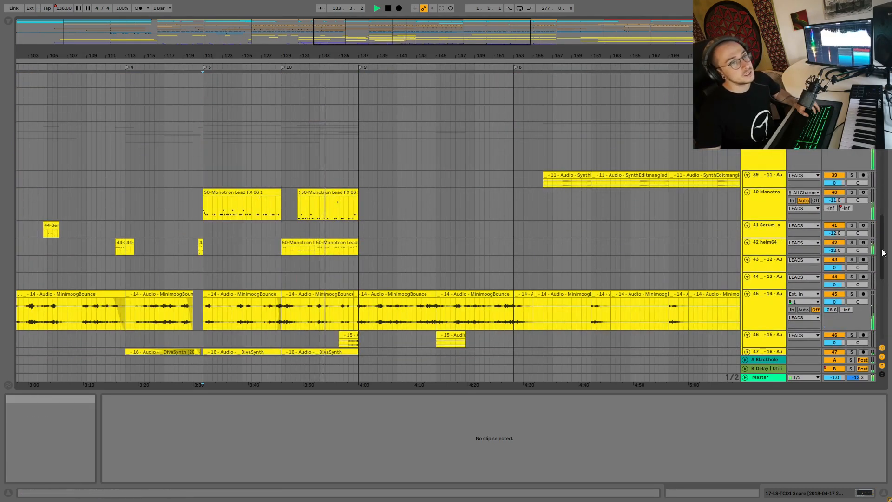
scroll(885, 254, up, 15)
scroll(496, 133, up, 10)
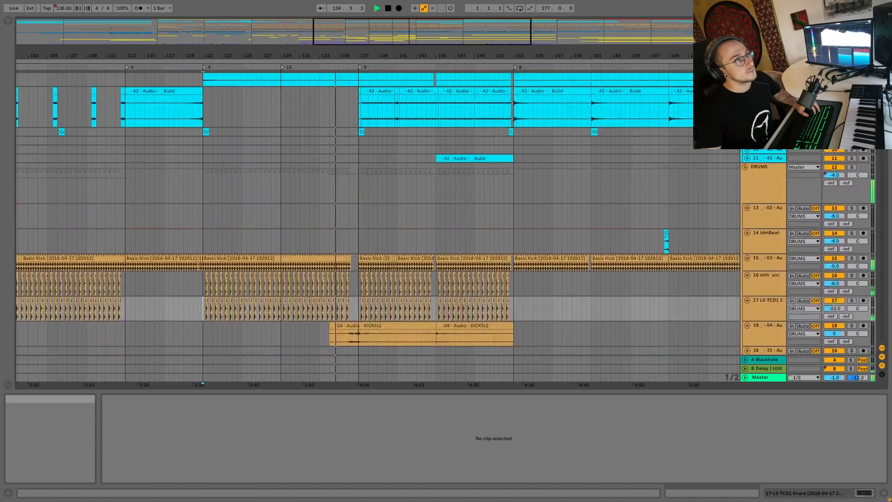
key(space)
Listen from just before Chorus 3 at bar 153 and examine its atmosphere, drum, bass and lead tracks up to bar 185.
drag(493, 42, 565, 46)
click(258, 125)
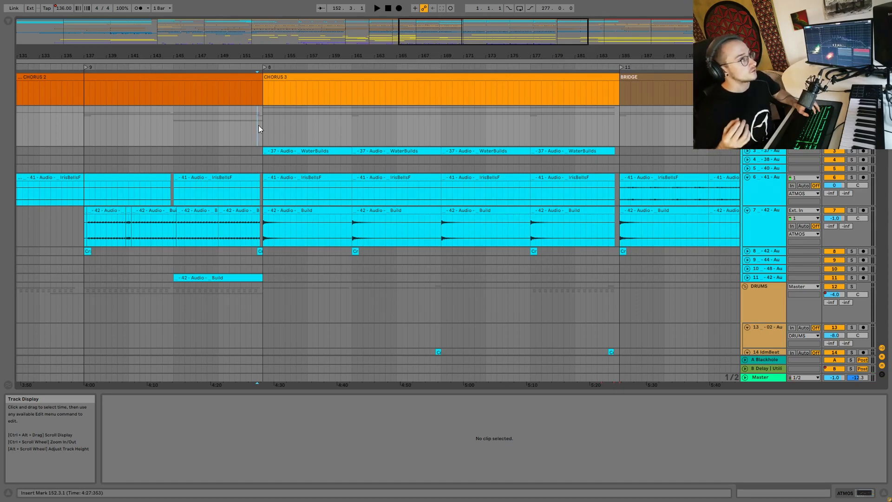
key(space)
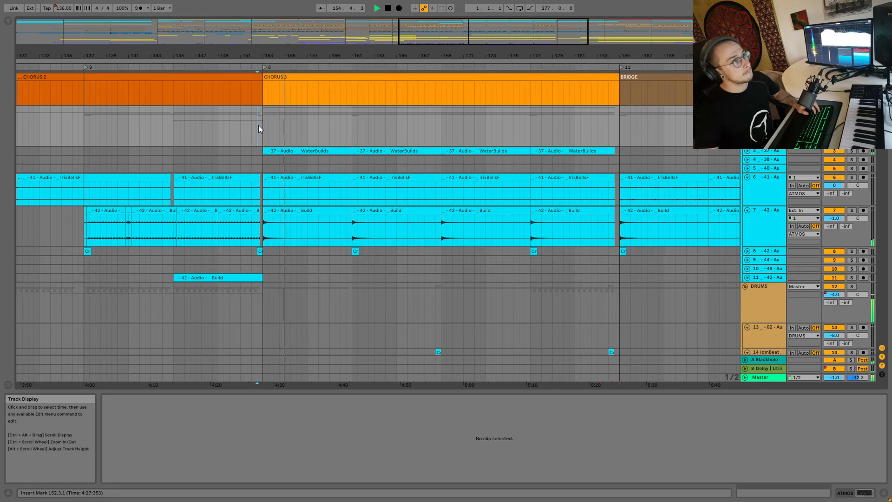
drag(493, 31, 523, 26)
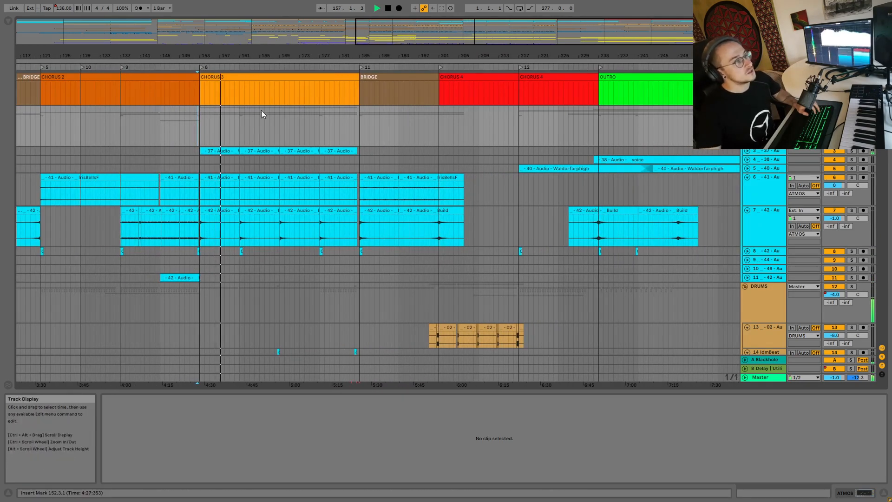
scroll(288, 135, left, 5)
scroll(303, 139, down, 3)
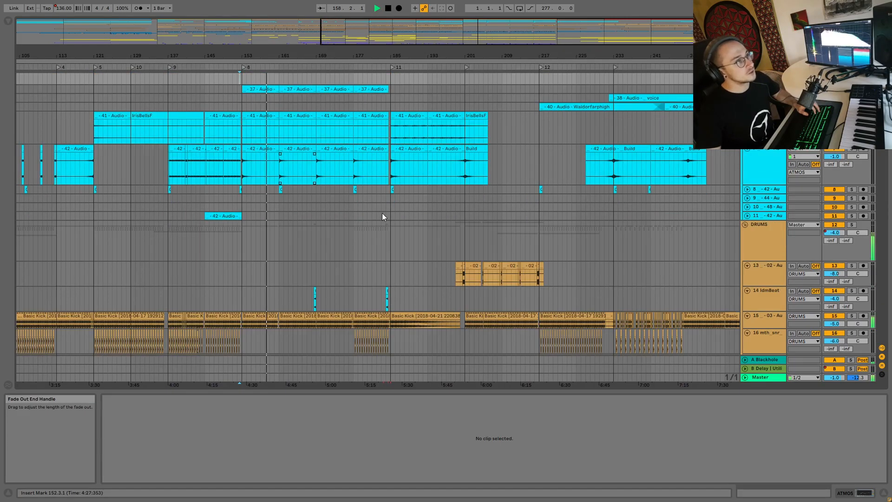
drag(391, 215, 242, 217)
scroll(286, 247, down, 10)
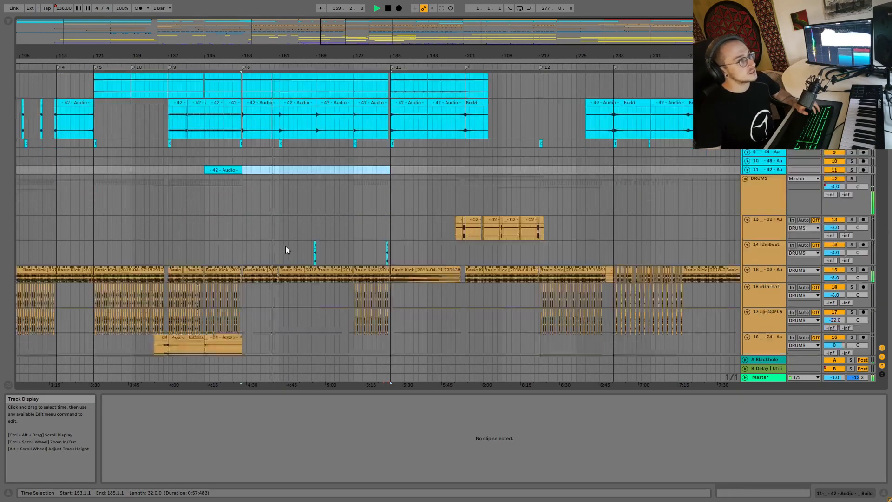
scroll(146, 265, down, 15)
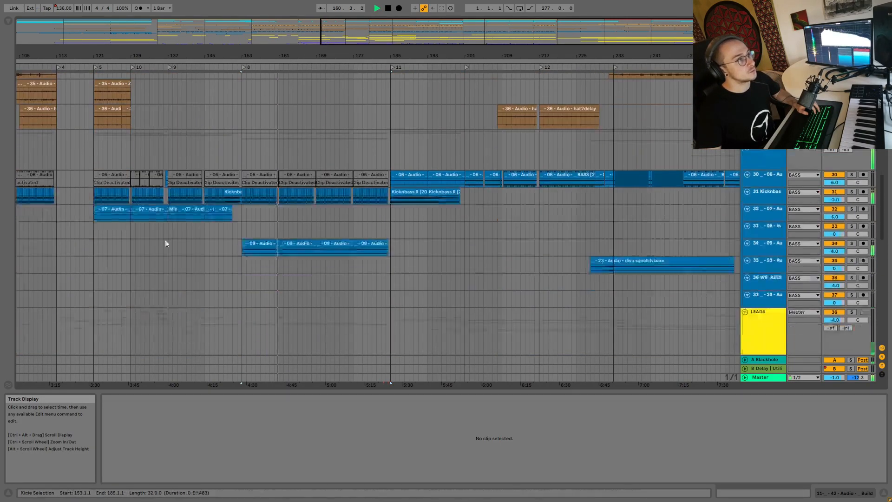
scroll(194, 250, down, 2)
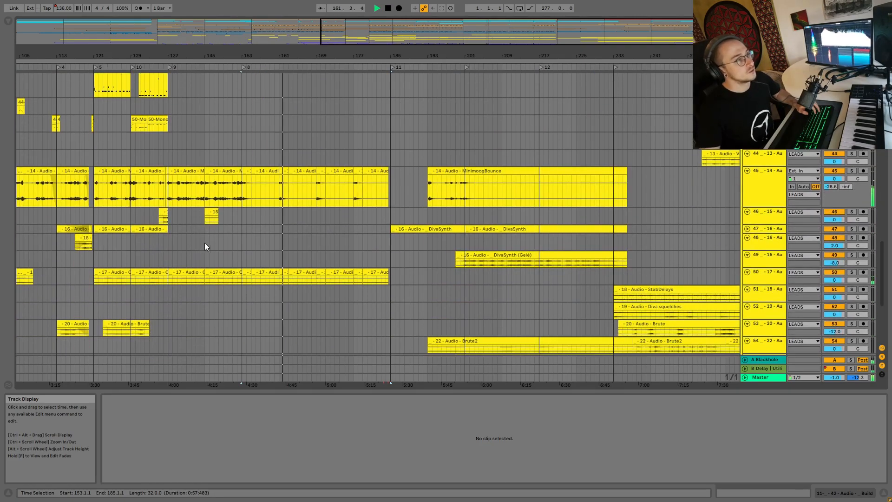
drag(884, 261, 884, 167)
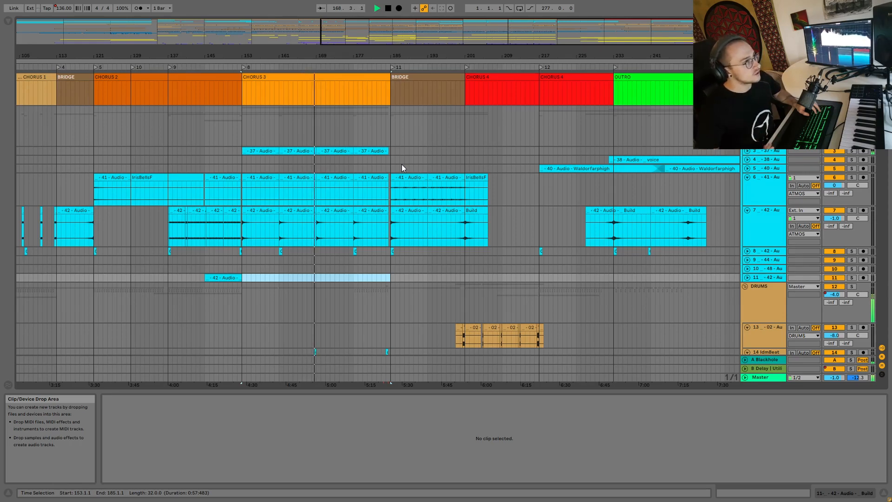
Stop the Chorus 3 playback, listen to the first Chorus 4 section from bar 201 and examine its atmosphere and drum tracks.
key(space)
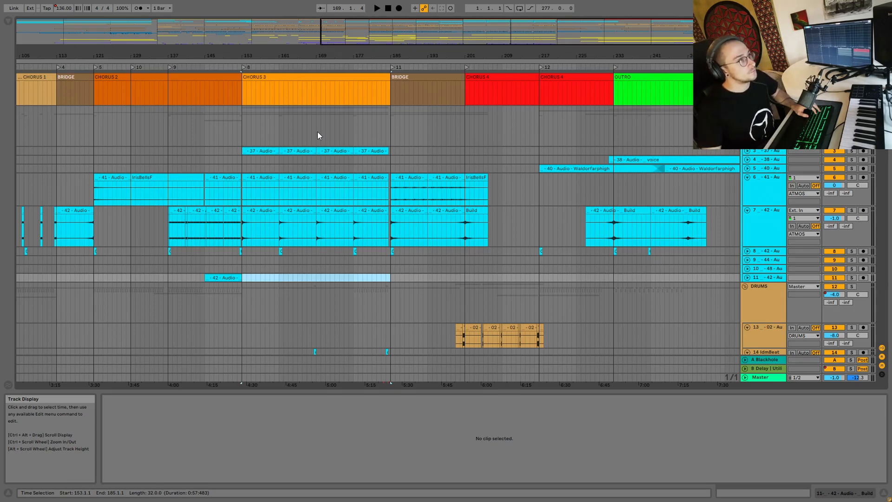
drag(320, 42, 307, 36)
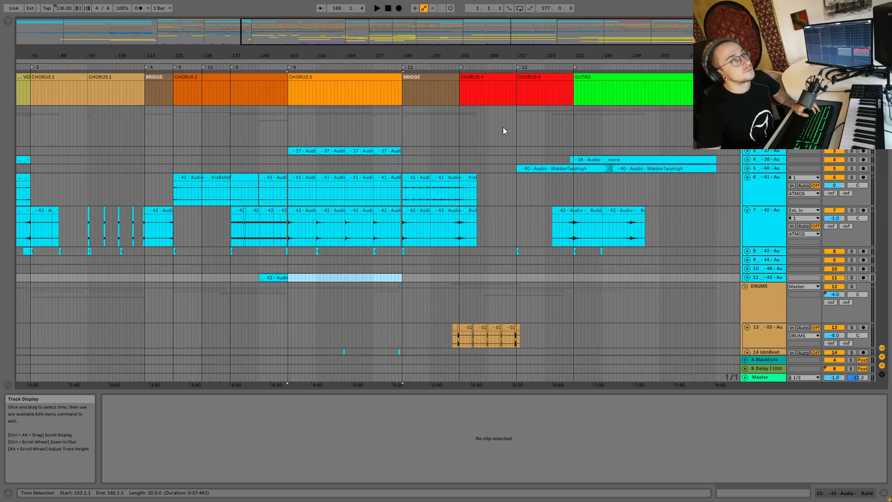
click(459, 122)
key(space)
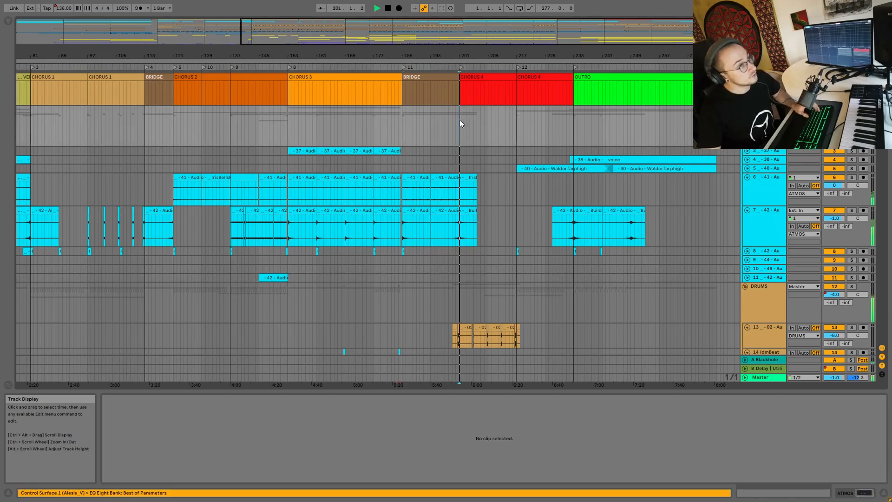
scroll(513, 69, down, 1)
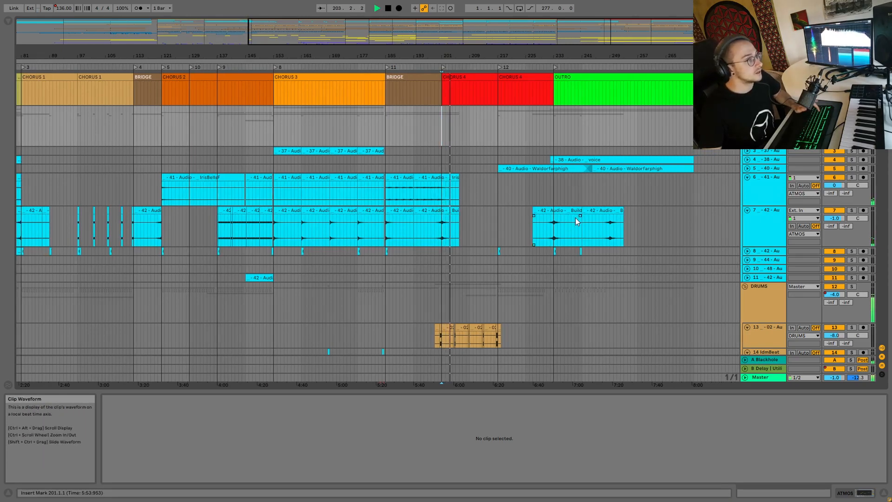
scroll(532, 201, down, 3)
Listen to the second Chorus 4 section from bar 217 and examine its drum, percussion, bass and lead tracks.
key(space)
click(497, 204)
key(space)
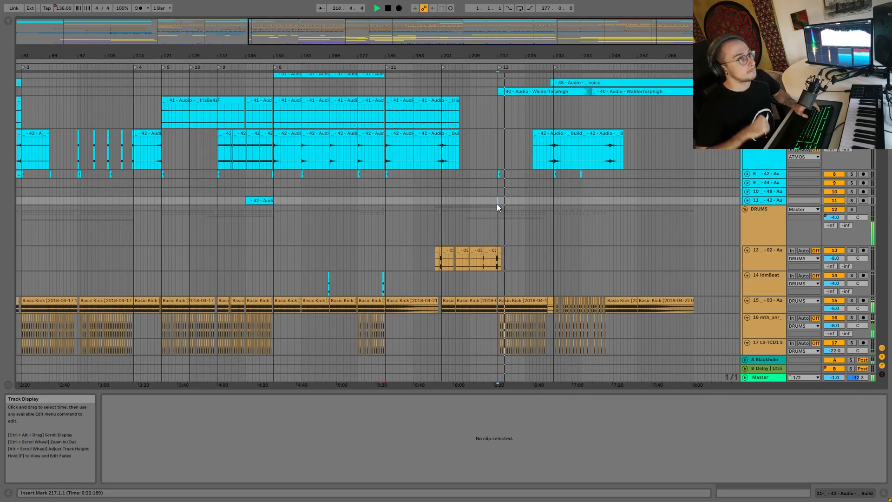
scroll(525, 229, down, 5)
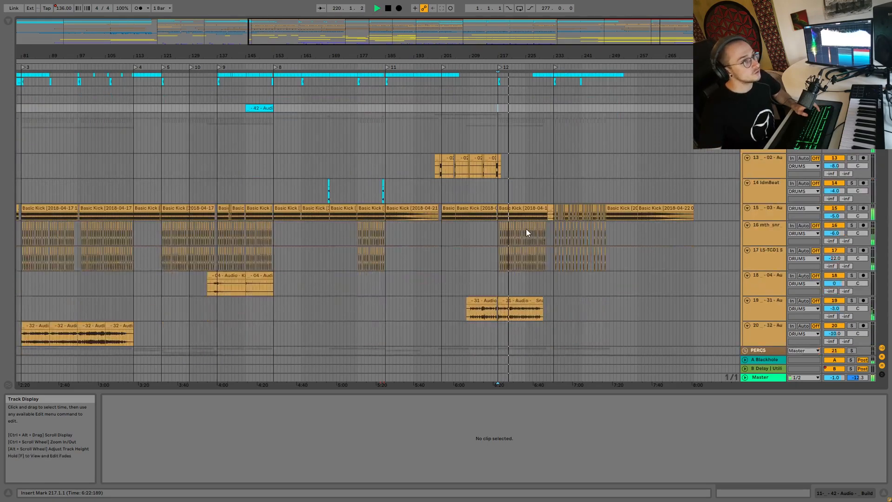
scroll(526, 230, down, 10)
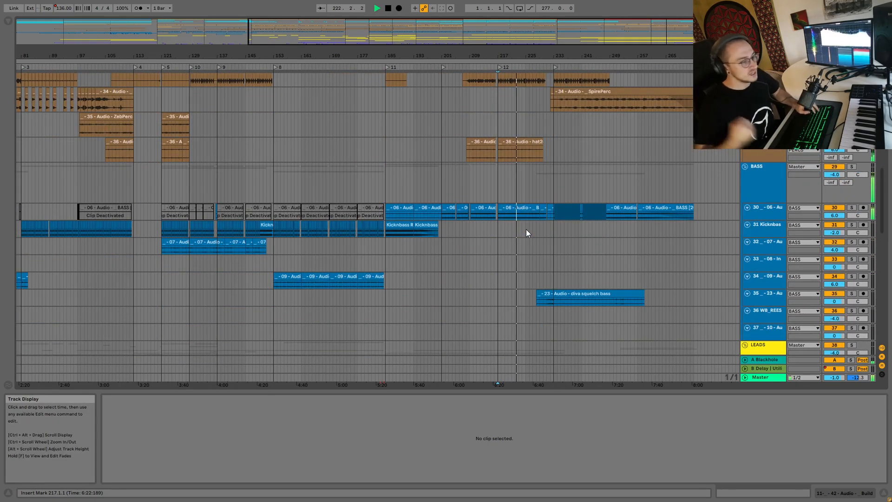
scroll(523, 233, down, 4)
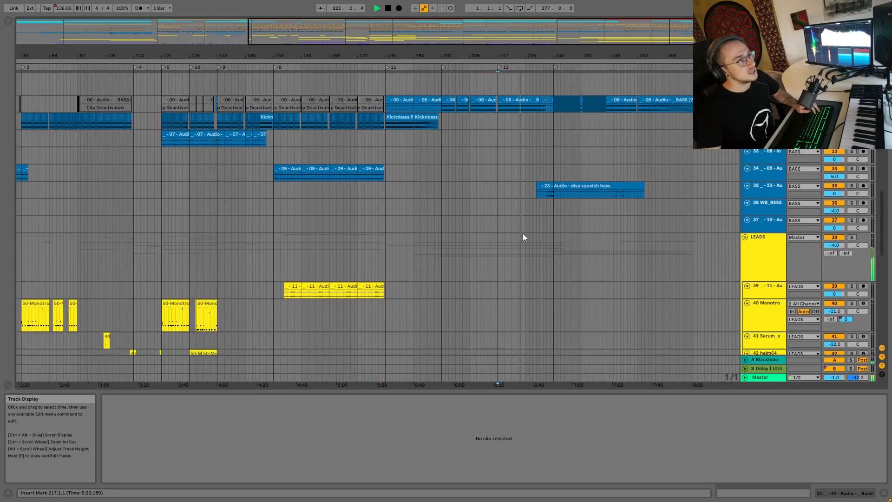
scroll(888, 285, up, 15)
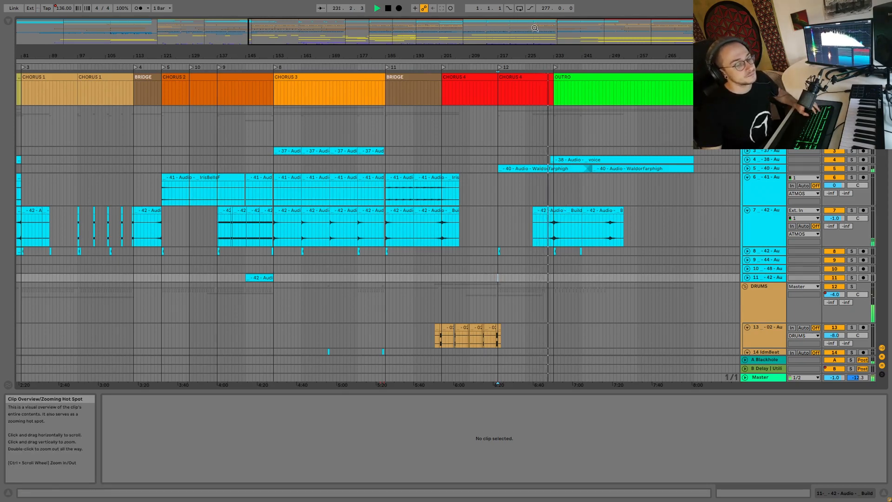
Return to the first Chorus 1 section at bar 81 and examine its drum, percussion, bass and lead tracks.
drag(536, 28, 321, 28)
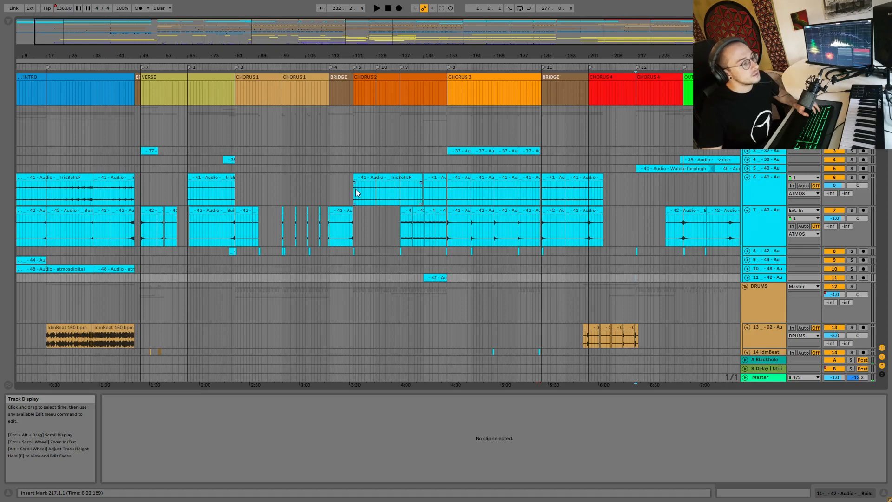
drag(273, 30, 269, 155)
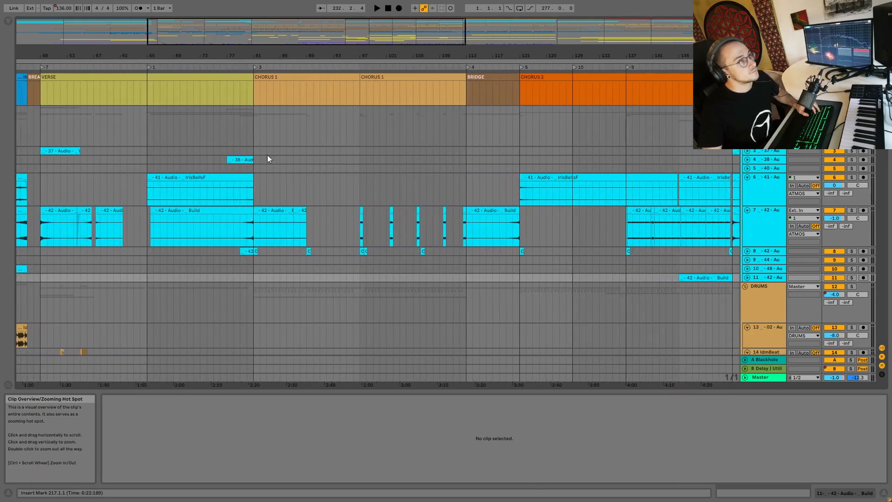
scroll(266, 170, down, 10)
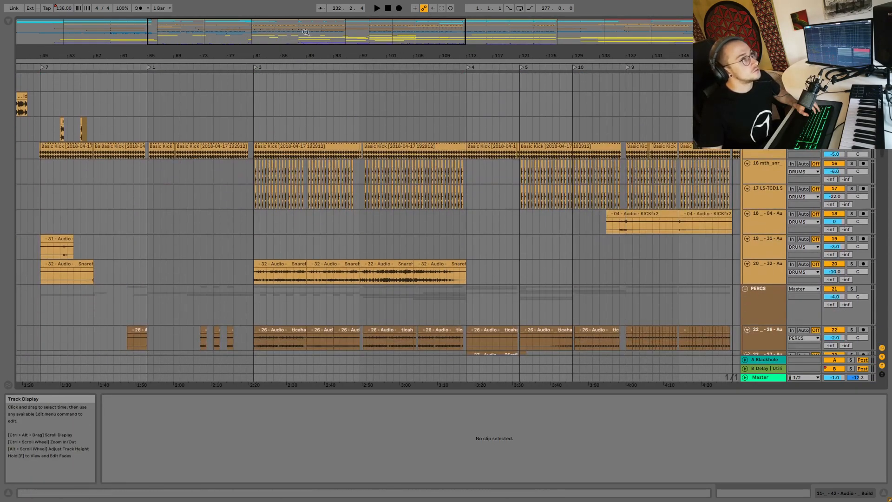
scroll(274, 139, left, 3)
scroll(298, 198, down, 6)
scroll(297, 197, down, 10)
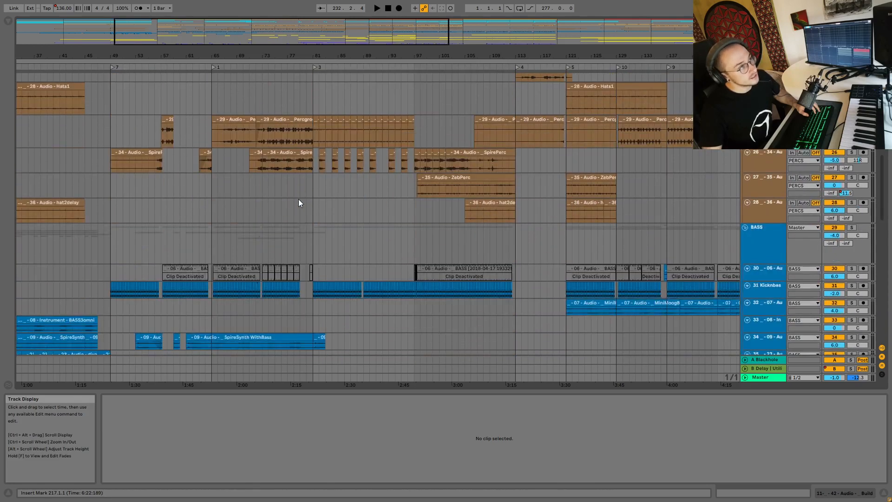
click(313, 274)
scroll(313, 274, down, 2)
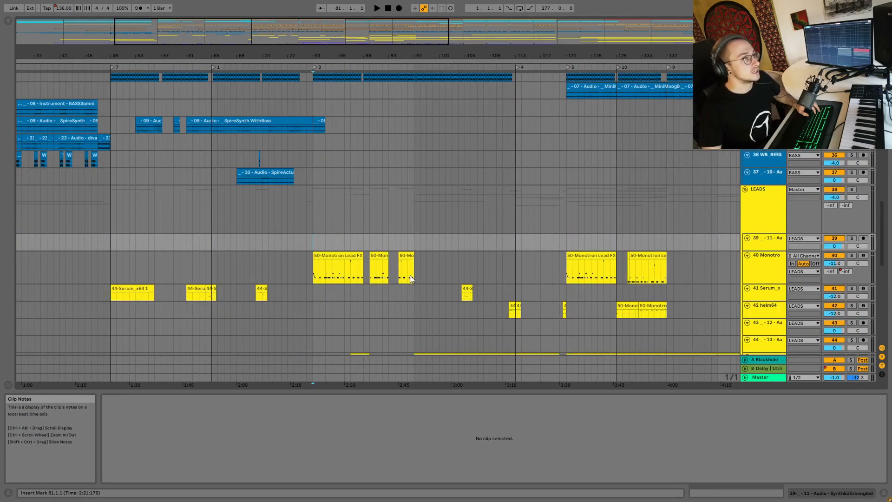
Examine the Monotron Lead FX clips across bars 81 to 97, their gap at bar 89, and the short MinimoogBounce clip leading into bar 90.
drag(413, 275, 311, 274)
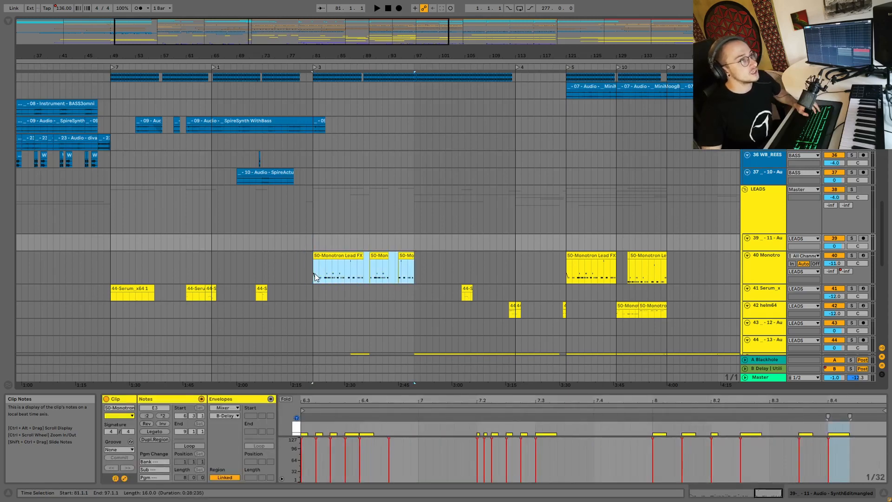
click(314, 272)
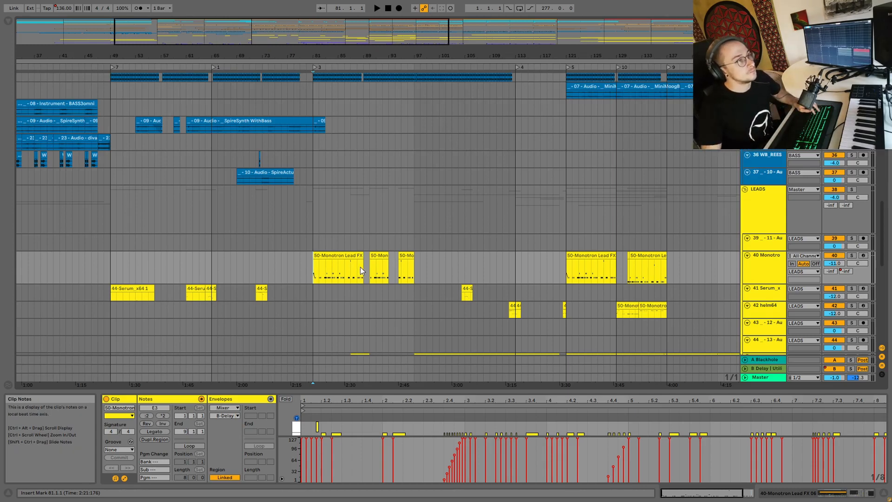
drag(364, 270, 367, 269)
scroll(368, 268, down, 2)
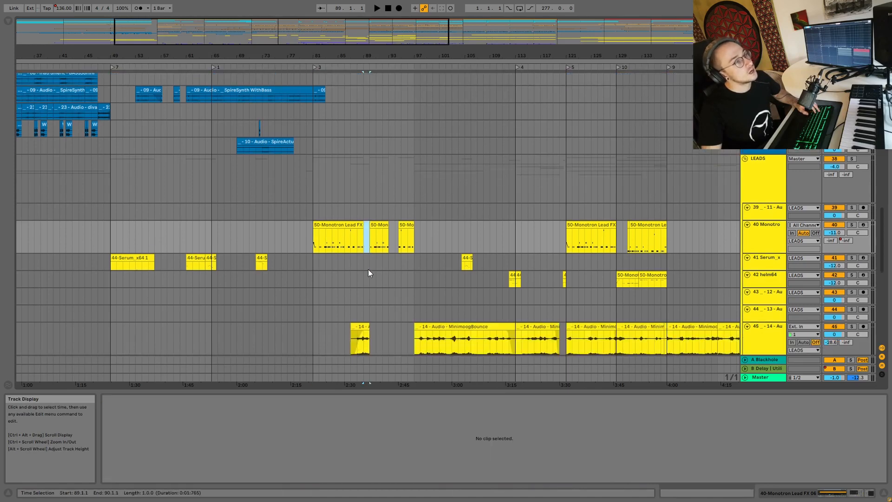
scroll(375, 259, down, 1)
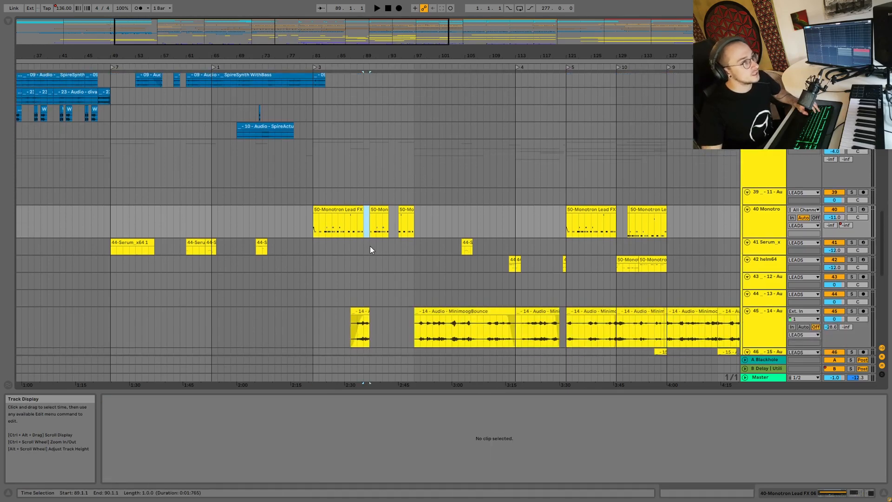
scroll(367, 232, down, 3)
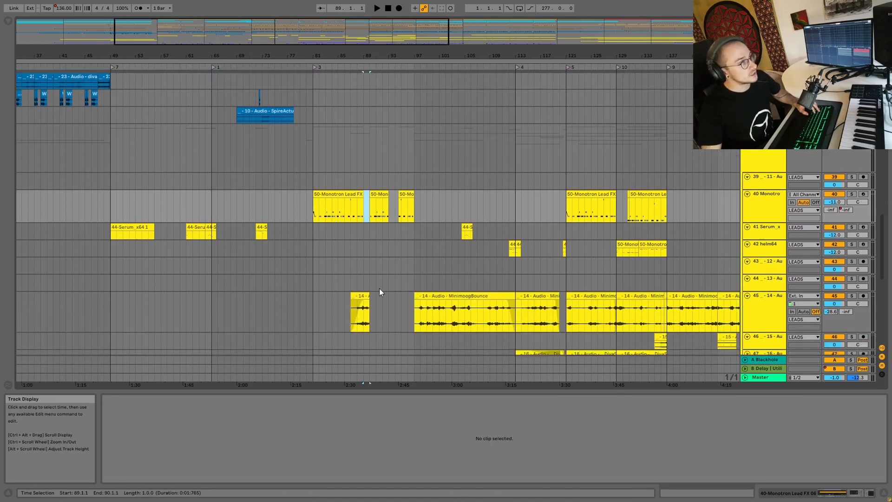
drag(365, 292, 368, 297)
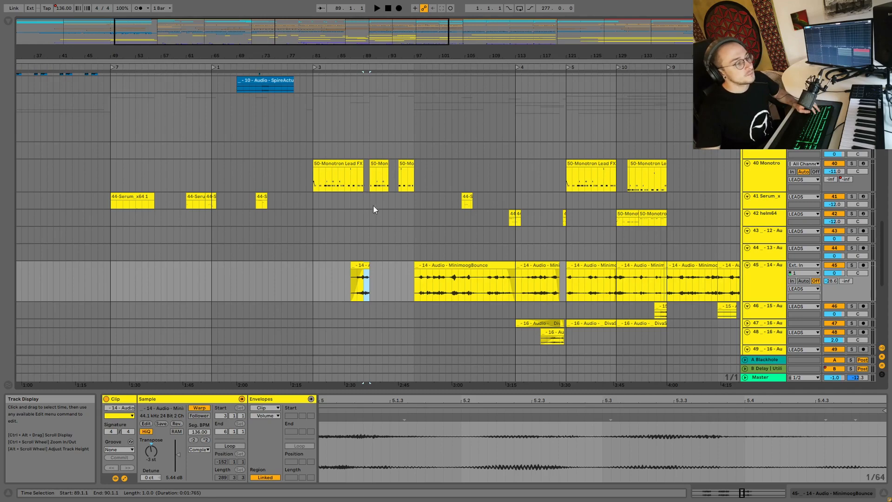
Listen to the soloed Build atmosphere track from bar 84 and the soloed IrisBells track at Chorus 2.
scroll(382, 241, up, 10)
scroll(382, 243, up, 15)
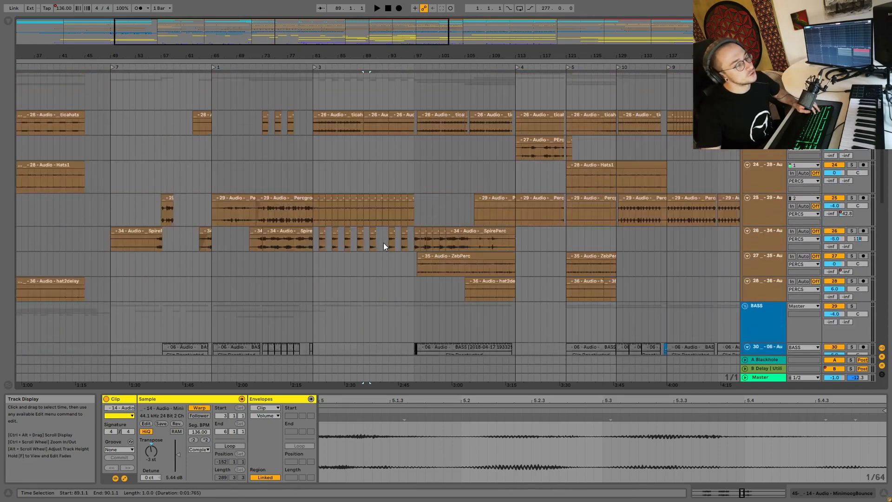
scroll(391, 219, up, 3)
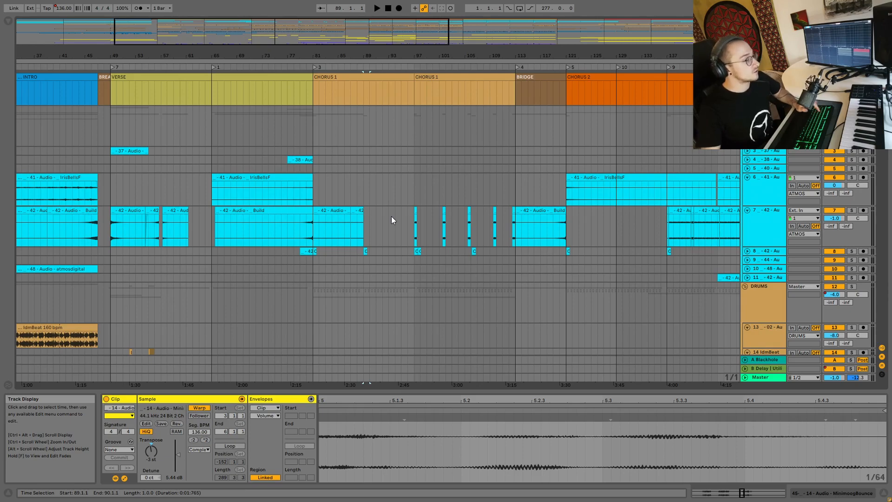
scroll(353, 218, down, 3)
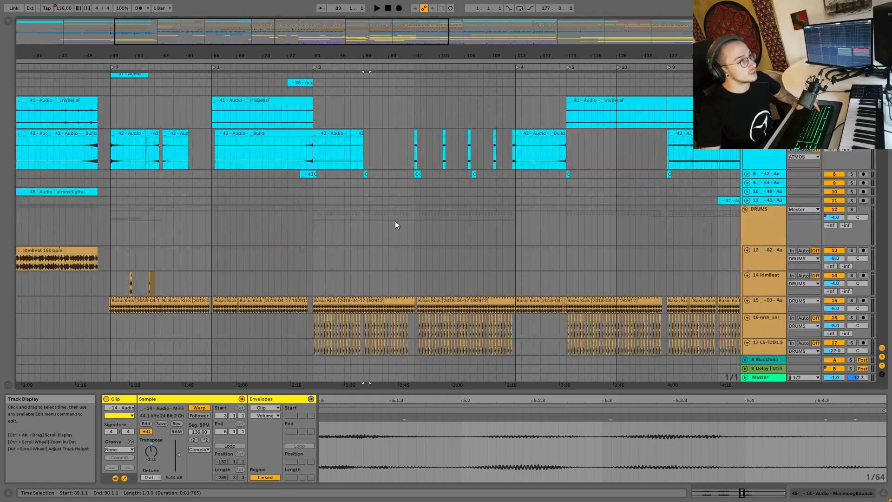
drag(347, 148, 333, 147)
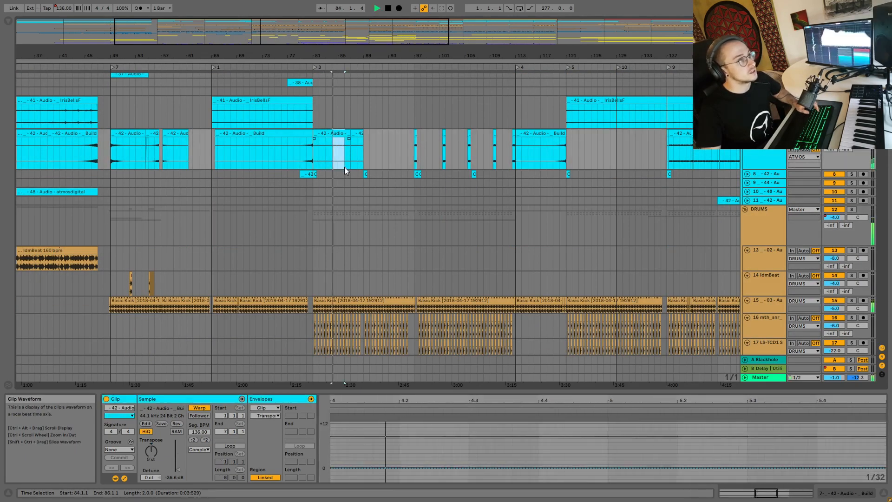
key(space)
click(851, 133)
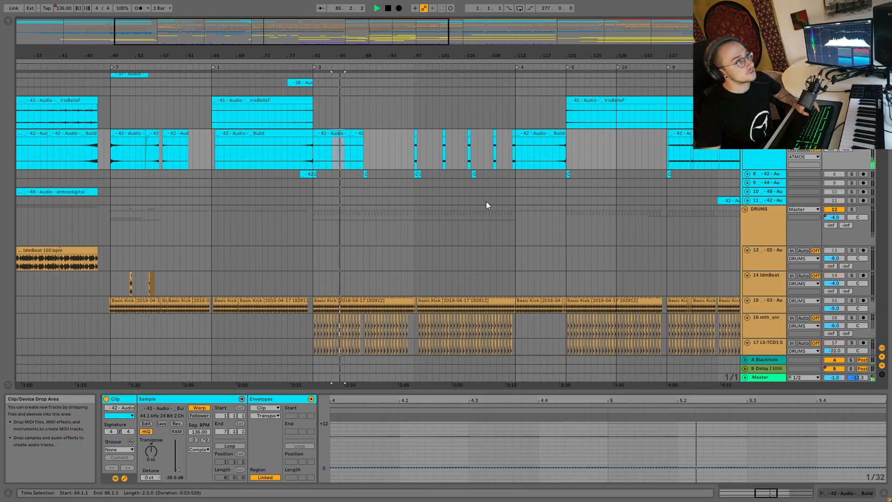
key(space)
click(578, 100)
key(space)
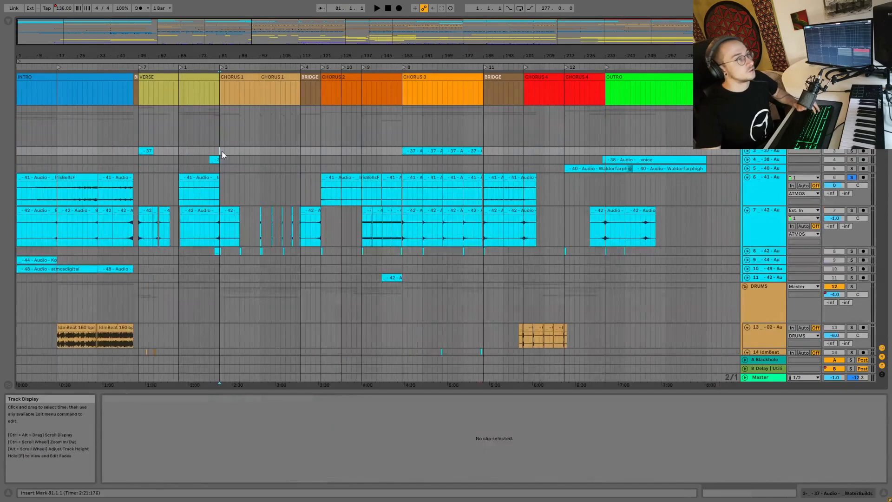
Compare the section starts at bars 81 and 121, and mark out bars 97 to 113 and the bridge at bars 113 to 121.
click(222, 151)
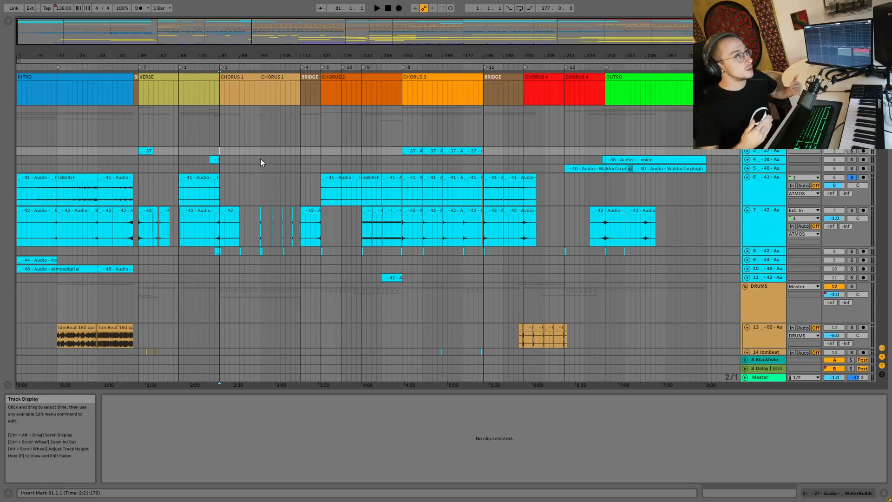
click(319, 151)
click(327, 150)
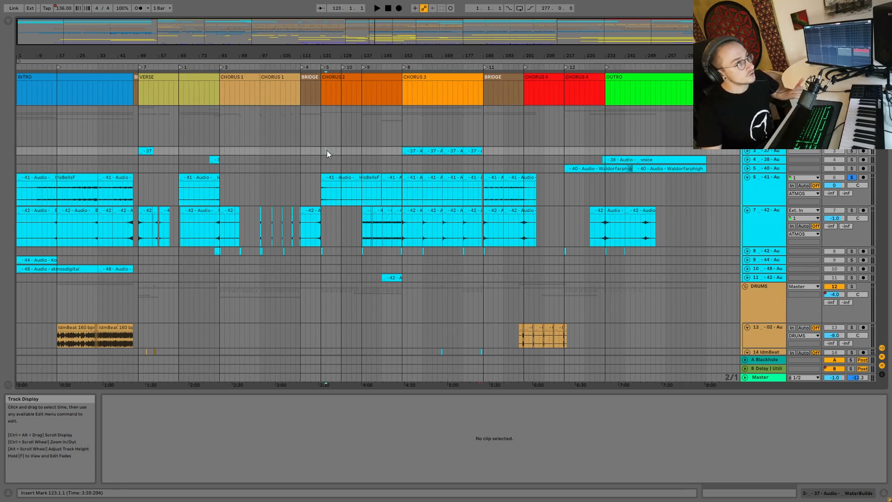
drag(258, 151, 300, 150)
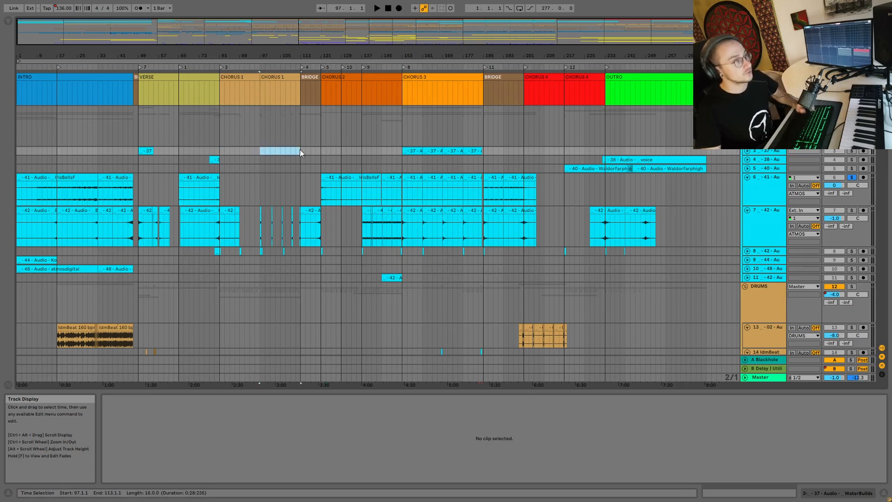
drag(301, 149, 318, 149)
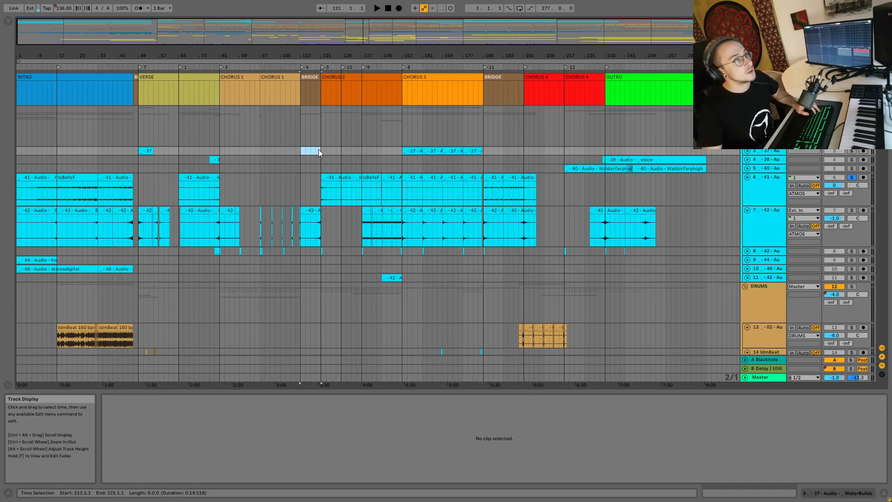